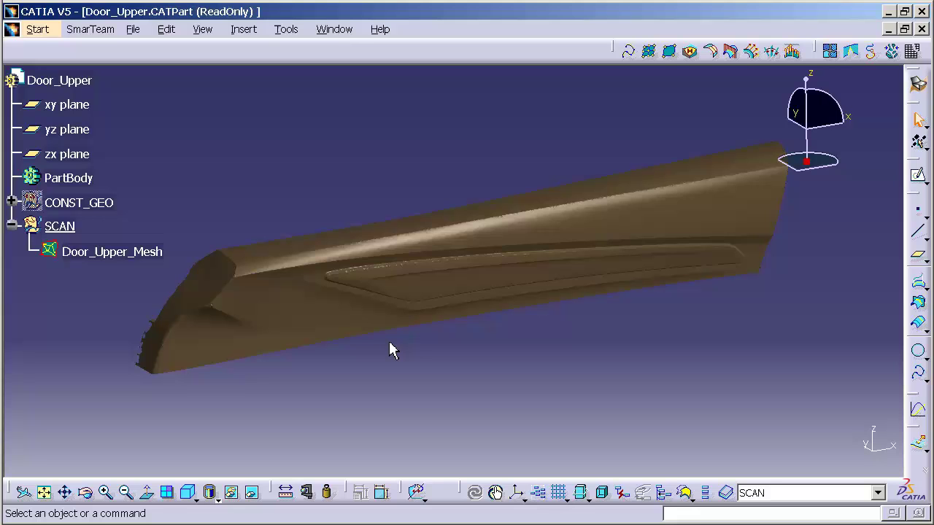
Insert a new geometrical set named FORM with Door_Upper as its father.
click(240, 35)
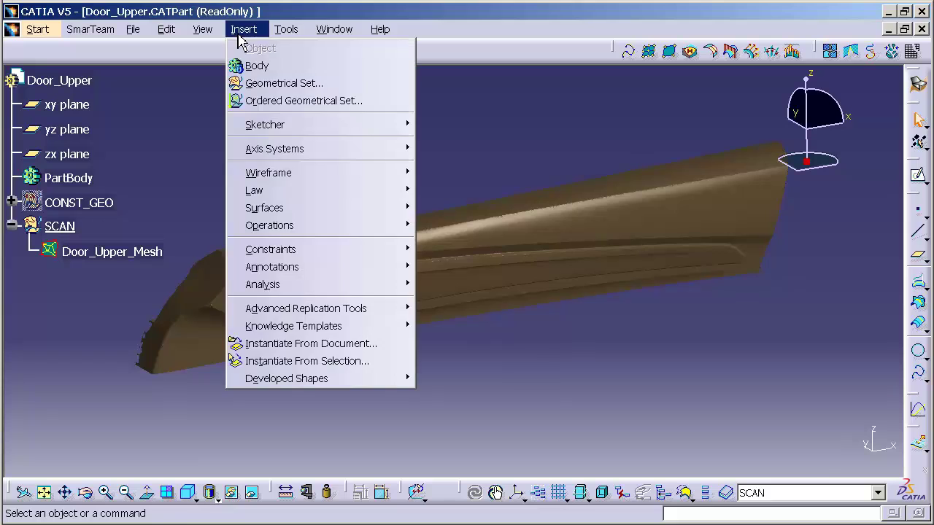
click(267, 85)
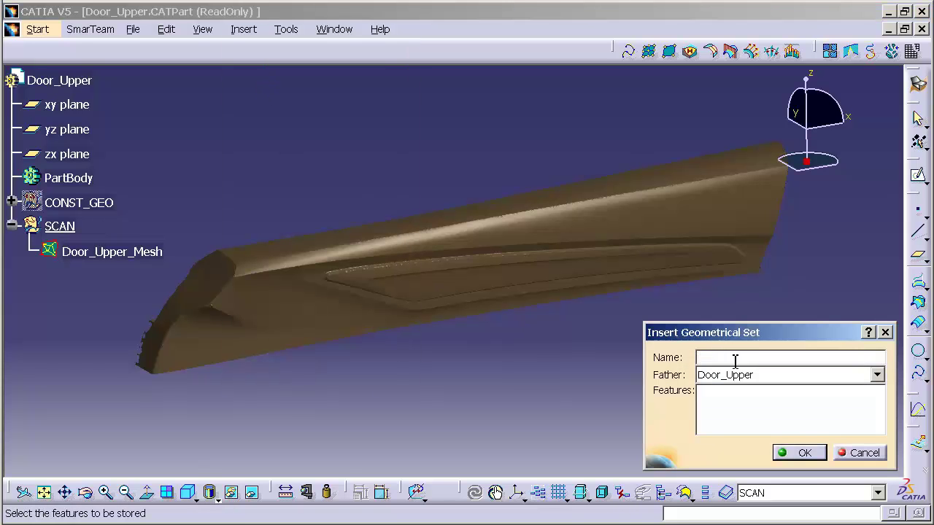
text(FORM)
key(Return)
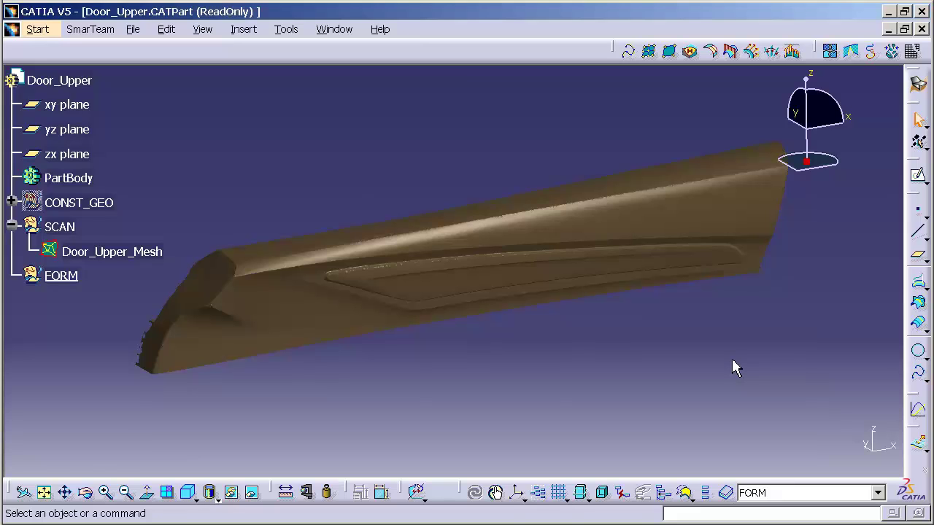
Create a geometrical set named CONST_GEO with FORM as its father.
click(248, 33)
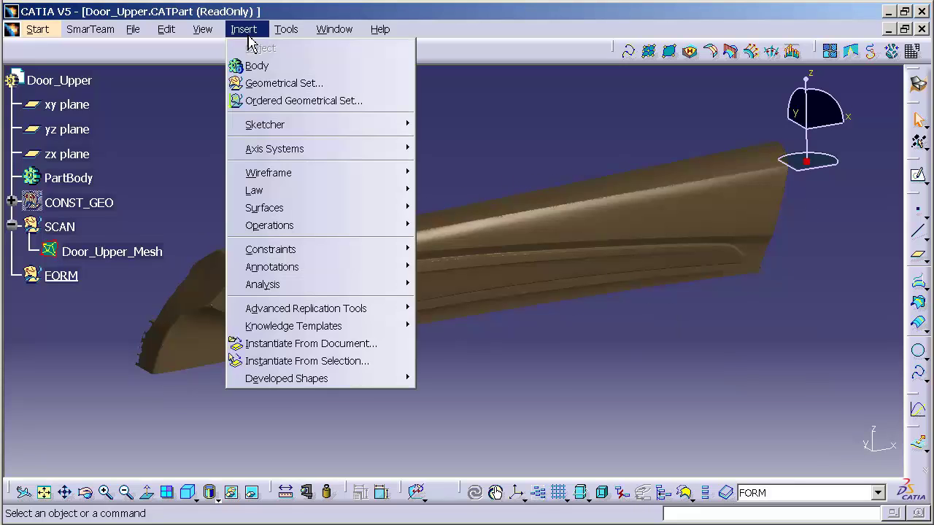
click(276, 82)
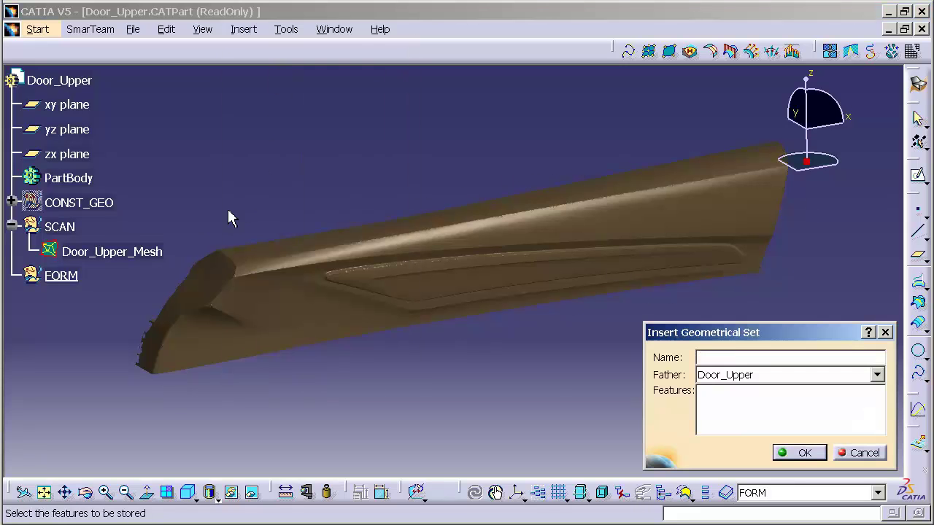
click(82, 283)
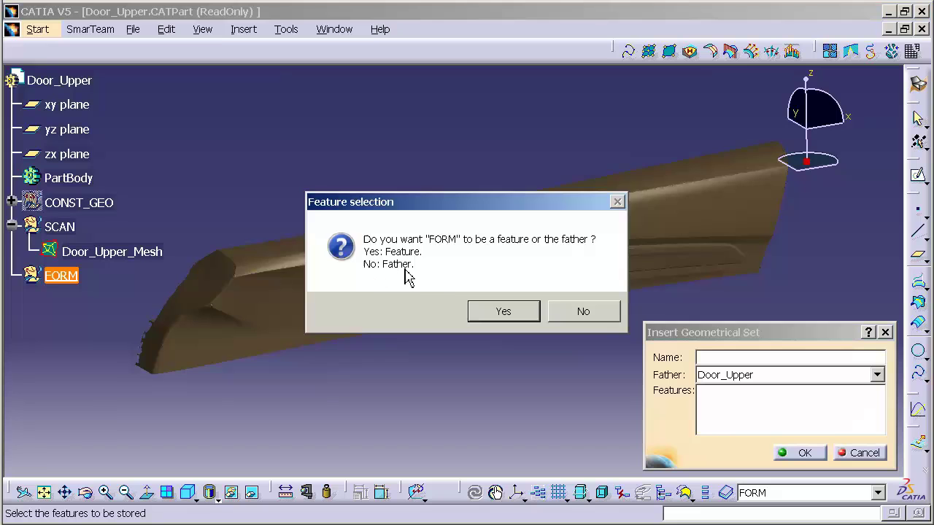
click(591, 312)
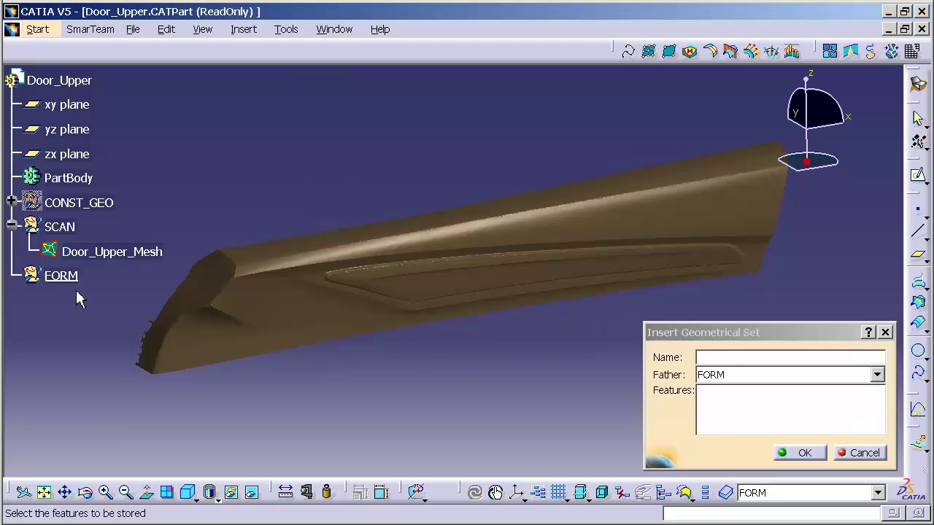
click(712, 357)
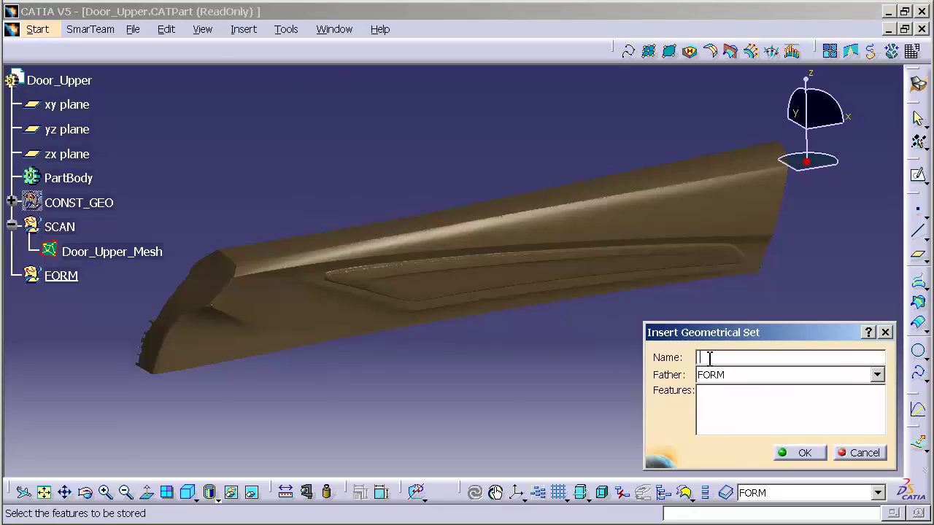
text(CONST_GEO)
key(Return)
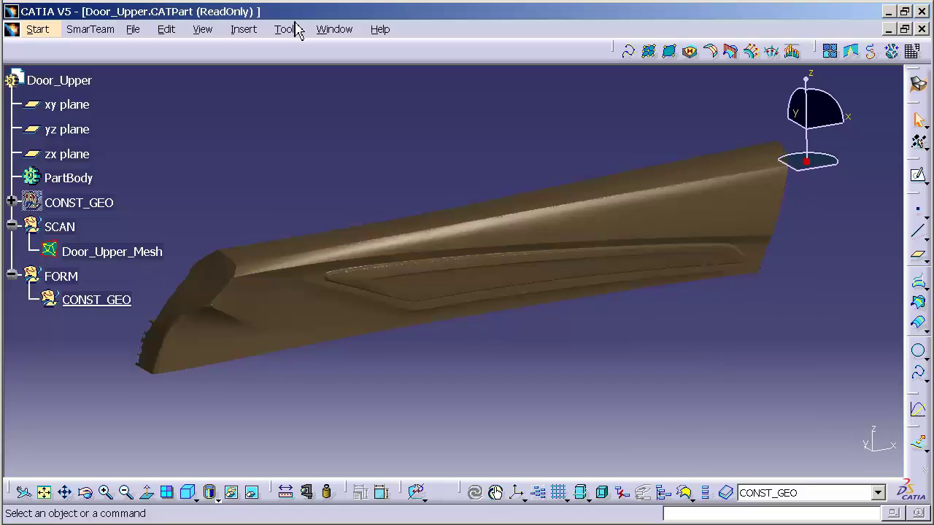
Create a geometrical set named THEO with FORM as its father.
click(244, 30)
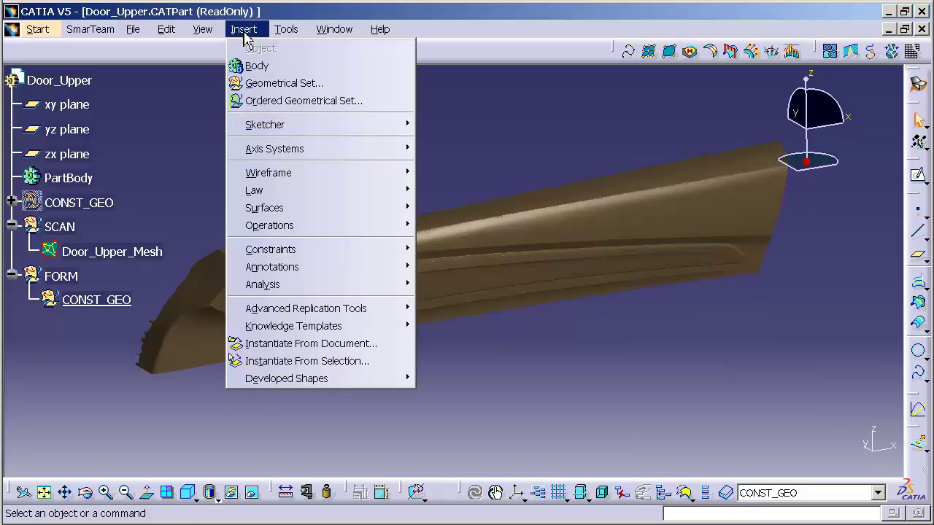
click(283, 83)
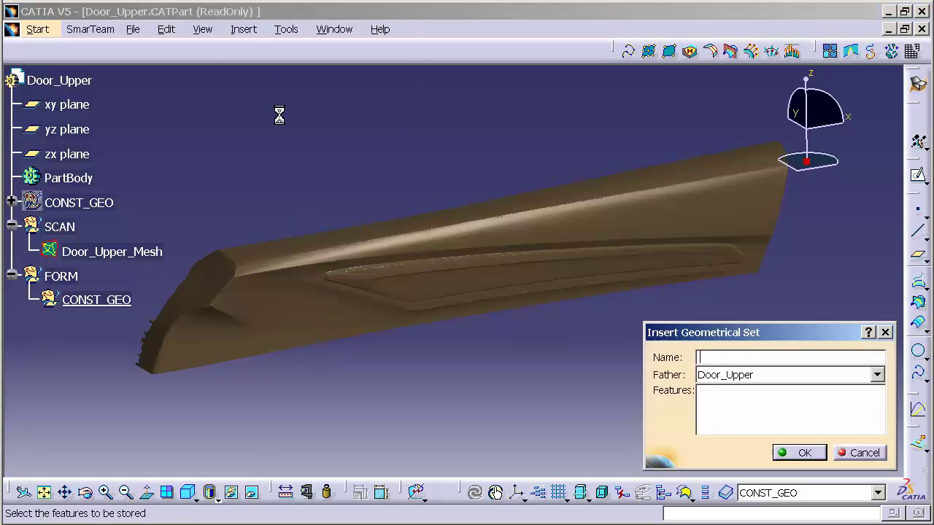
click(76, 282)
click(606, 313)
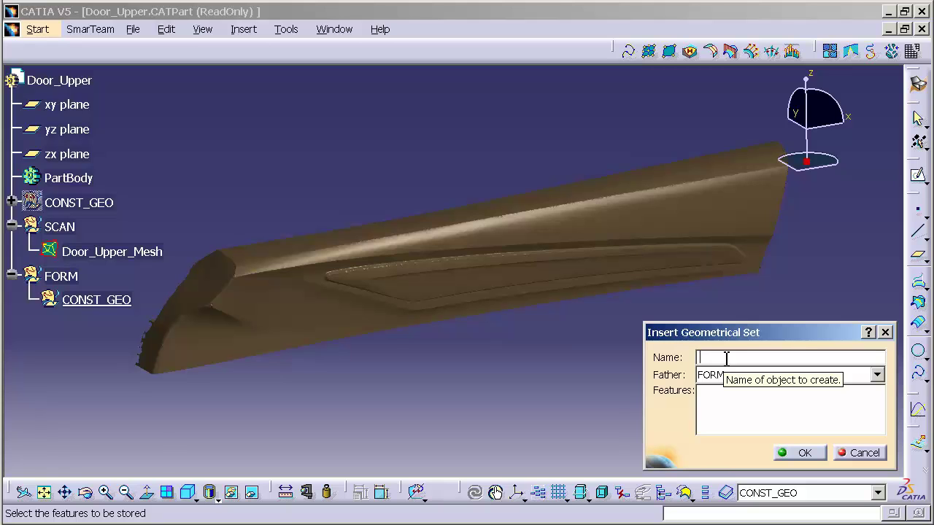
text(TEHO)
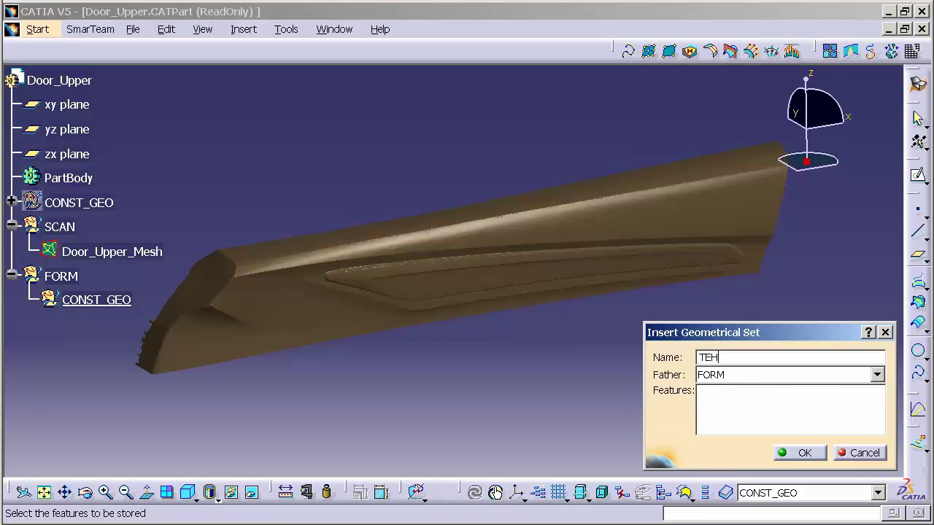
key(BackSpace)
key(BackSpace)
key(BackSpace)
text(HEO)
key(Return)
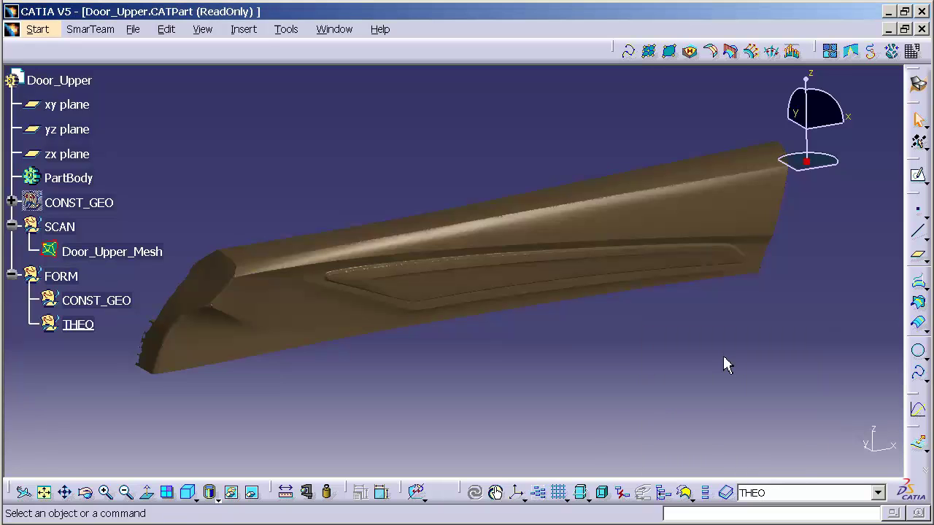
Create a THEO_CONST geometrical set with THEO as its father.
click(256, 29)
click(292, 82)
click(84, 324)
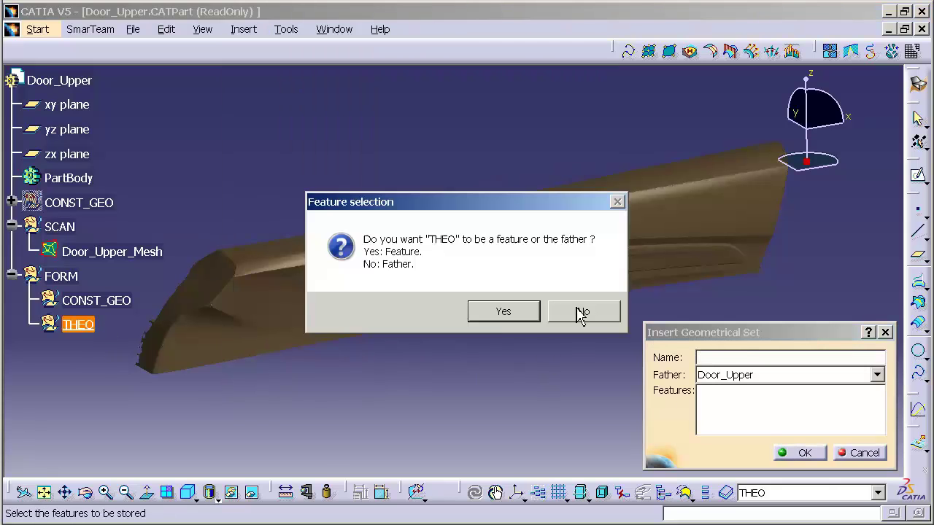
click(586, 313)
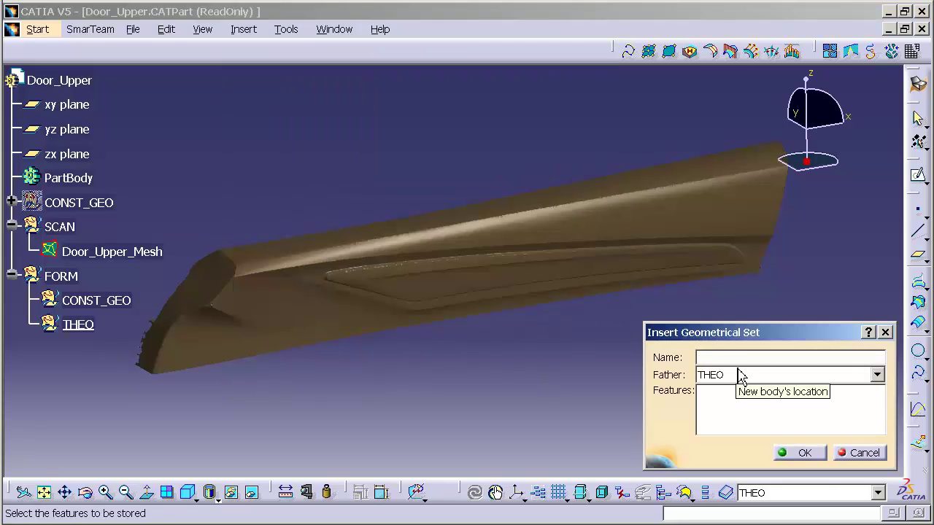
text(THEO_)
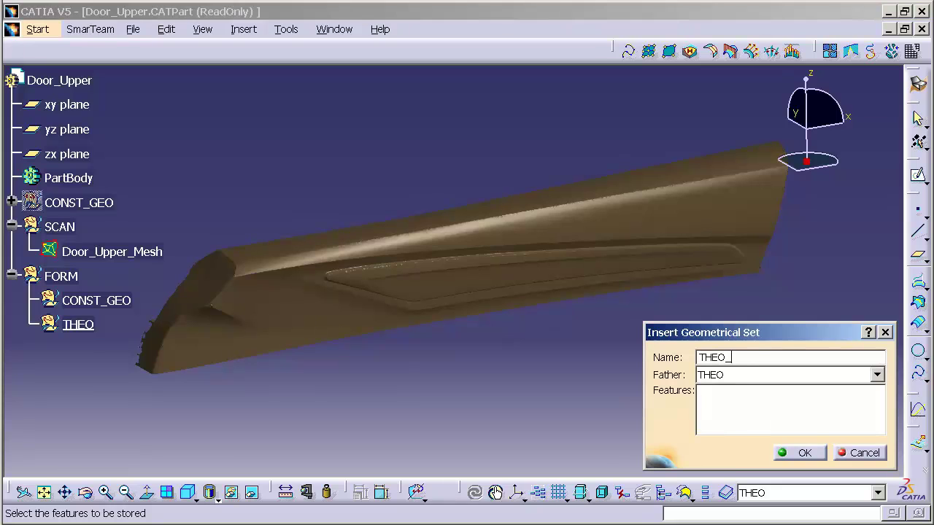
text(CONST)
click(821, 453)
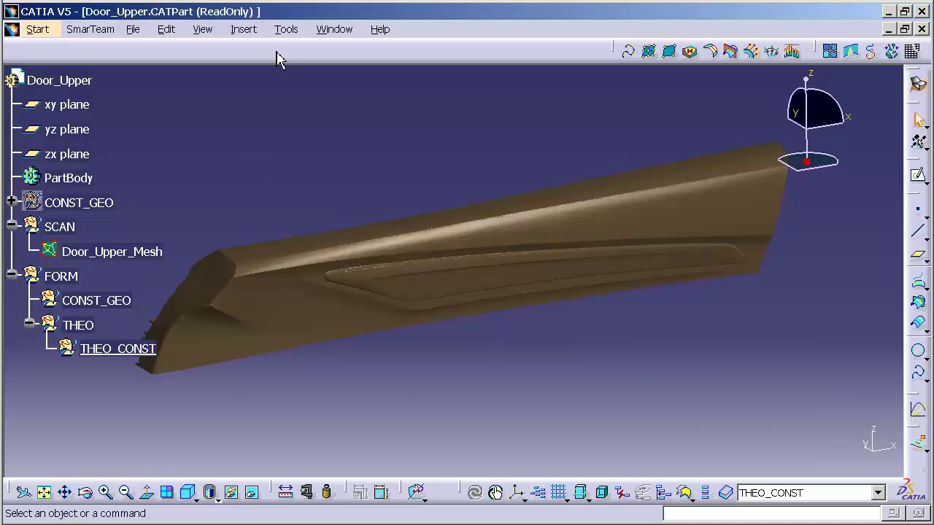
Create a geometrical set named THEO_CURVES with THEO as its father.
click(246, 31)
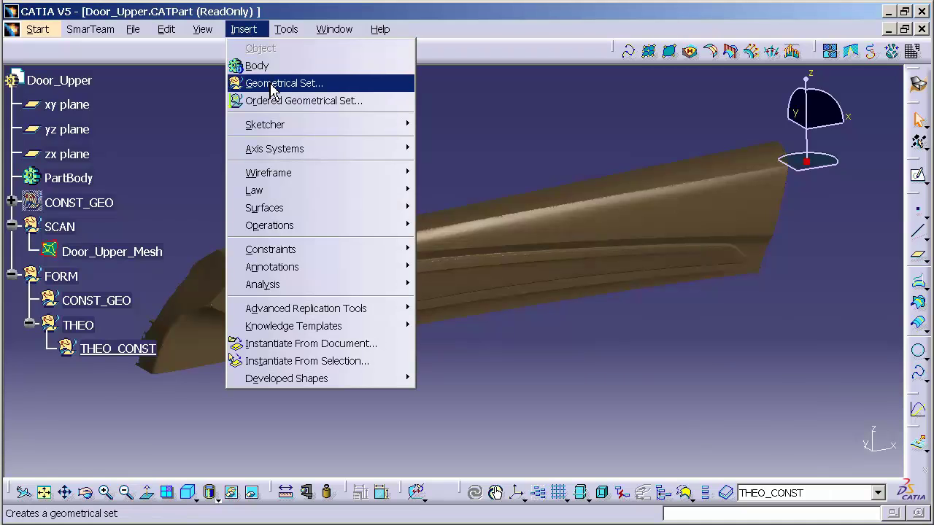
click(272, 84)
click(86, 325)
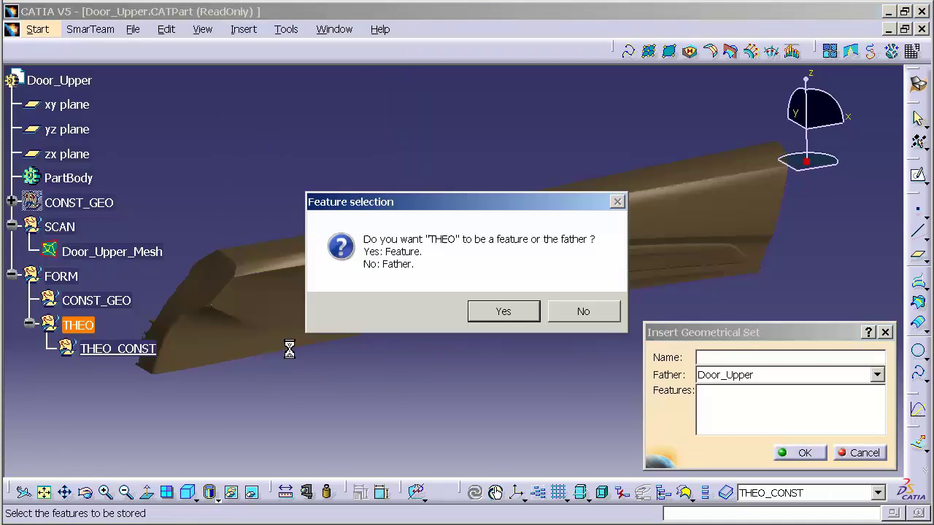
click(584, 318)
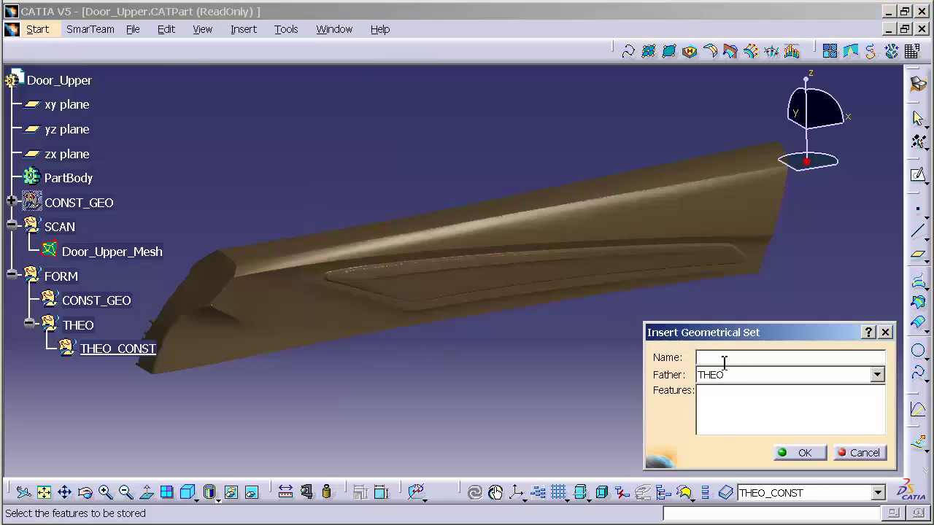
click(724, 357)
text(THEO_CURVES)
key(Return)
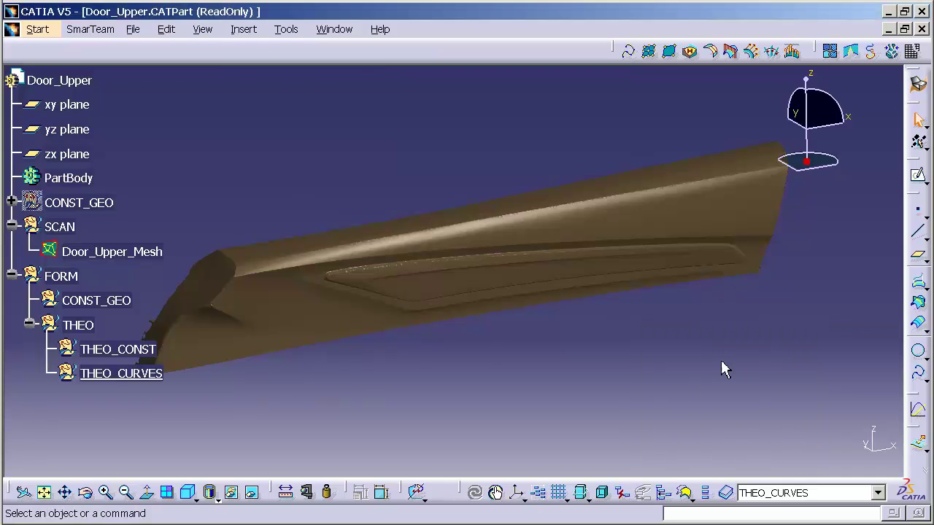
Give THEO_CURVES green lines and curves with linetype 2 and 1 mm thickness.
right_click(116, 380)
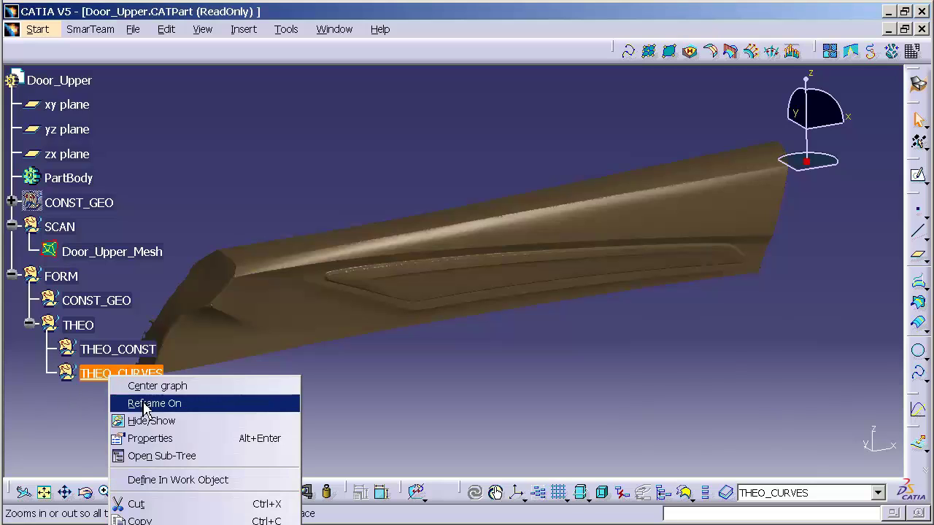
click(152, 437)
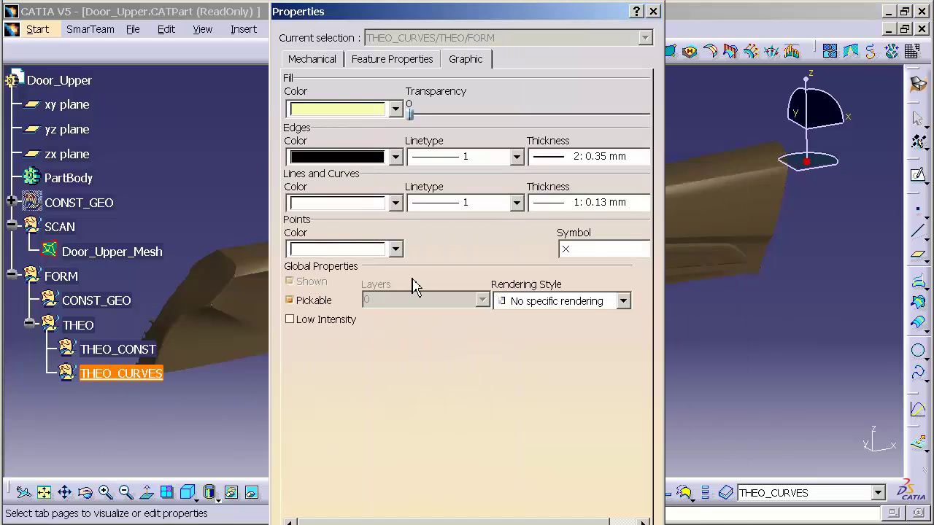
click(335, 202)
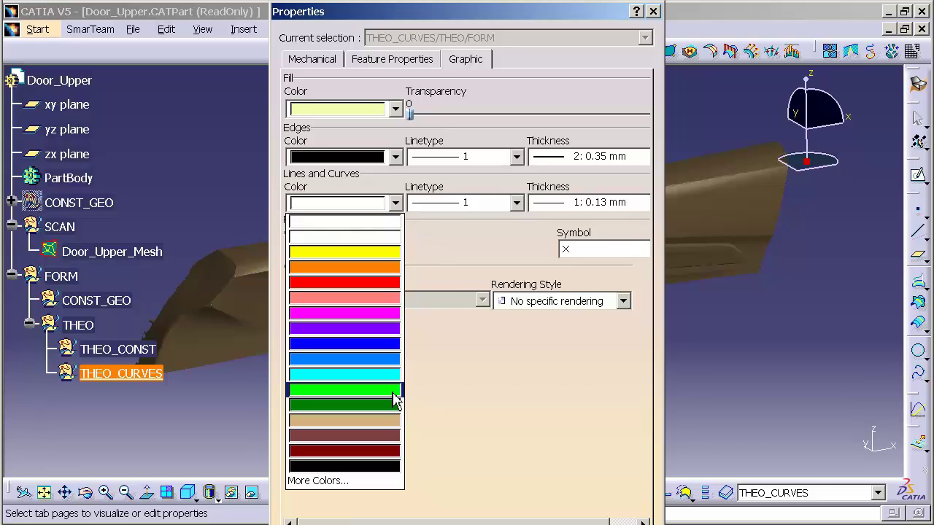
click(394, 398)
click(515, 202)
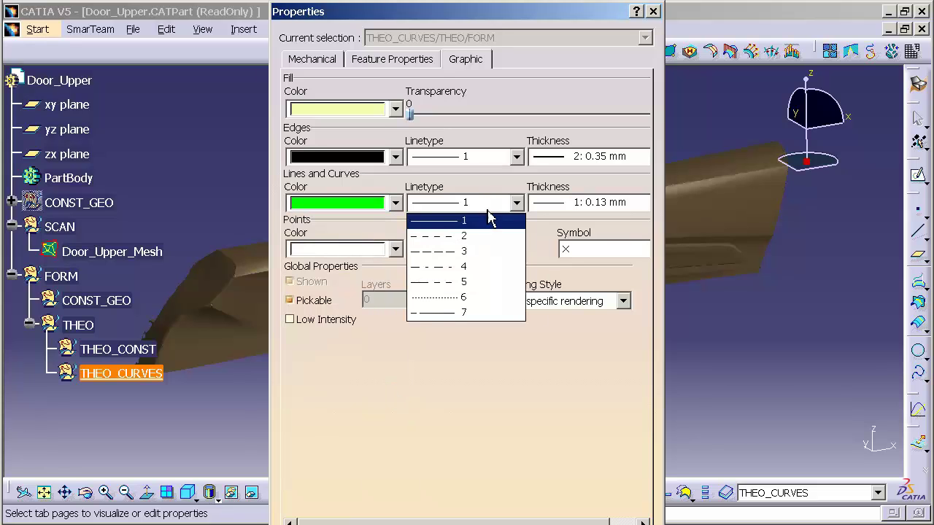
click(482, 236)
click(576, 210)
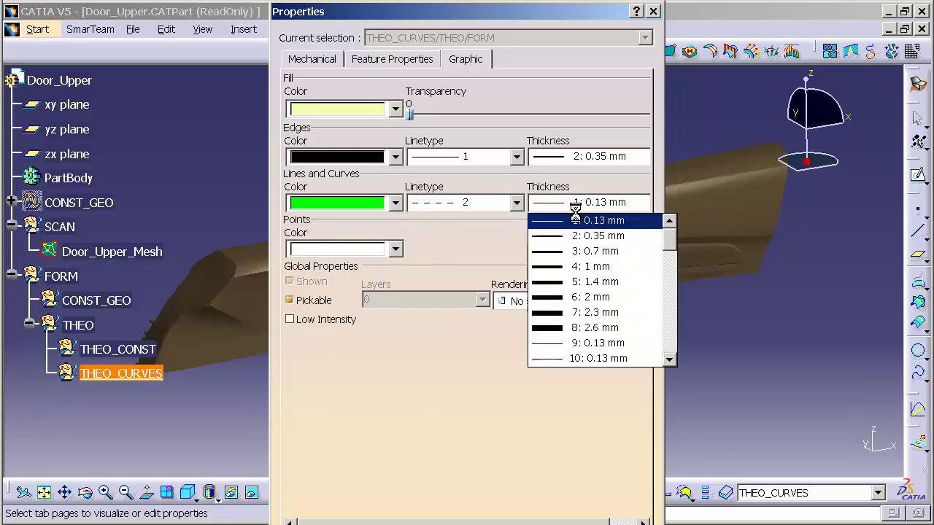
click(576, 267)
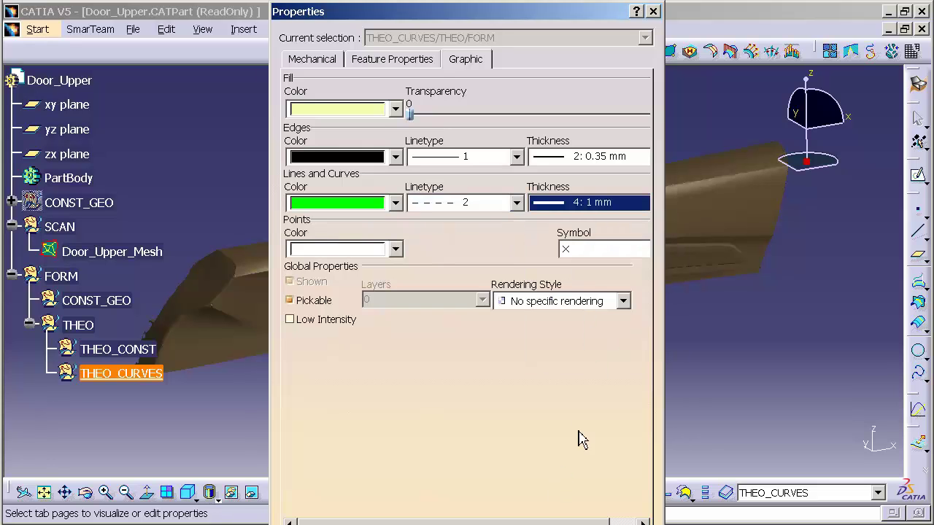
key(Up)
key(Return)
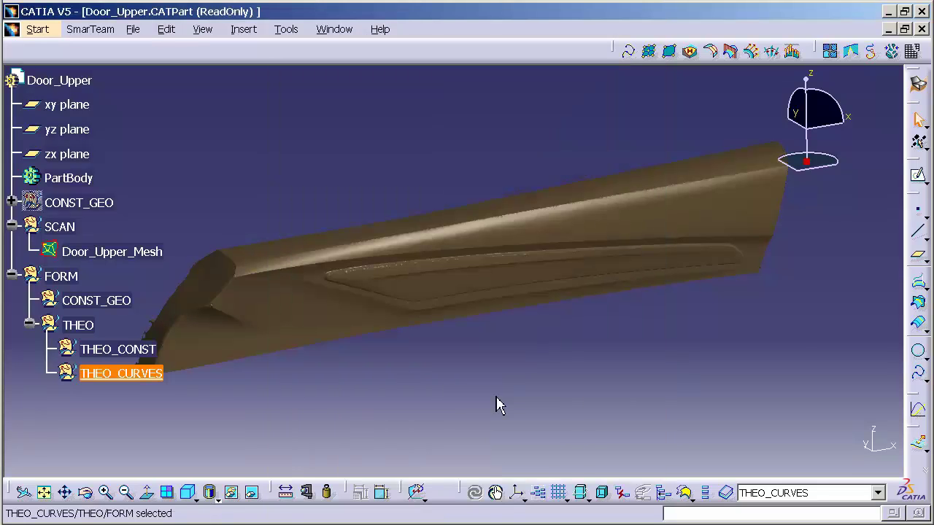
Create a geometrical set named TAN with FORM as its father.
click(464, 386)
click(248, 31)
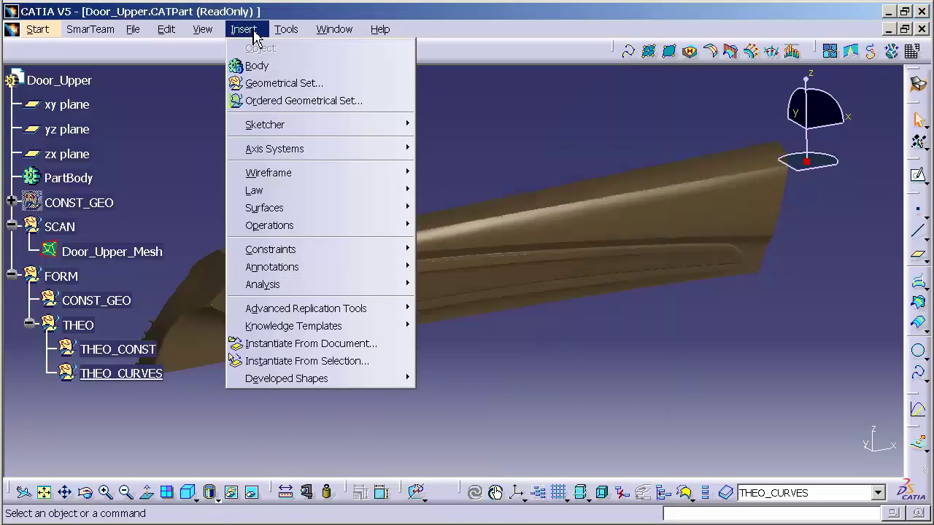
click(264, 83)
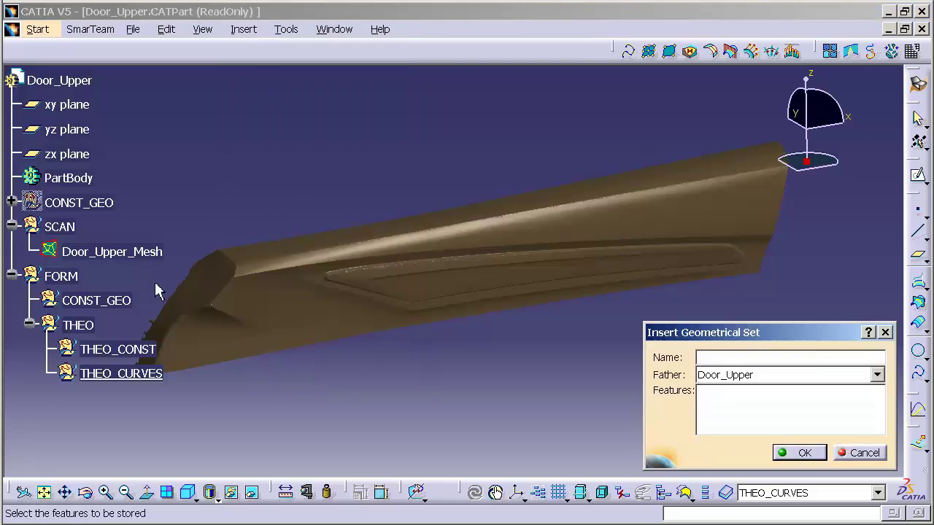
click(77, 281)
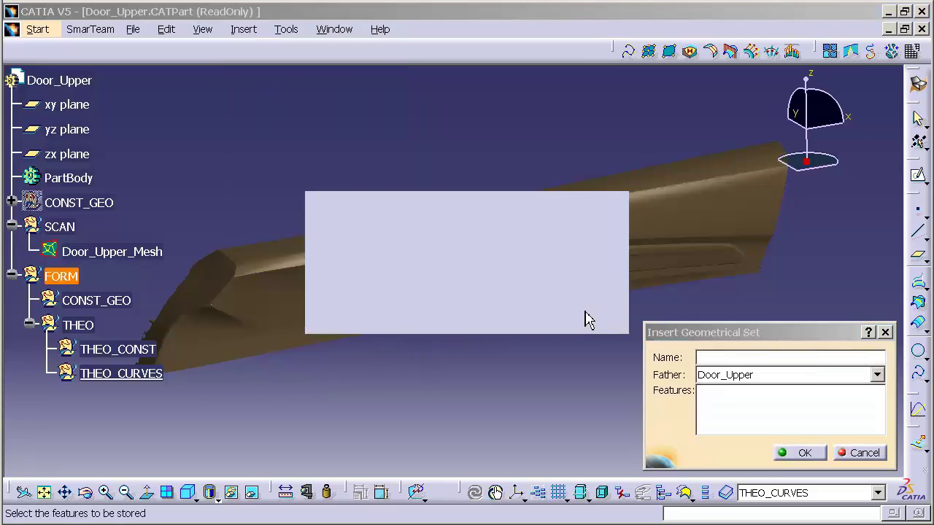
click(588, 312)
click(726, 358)
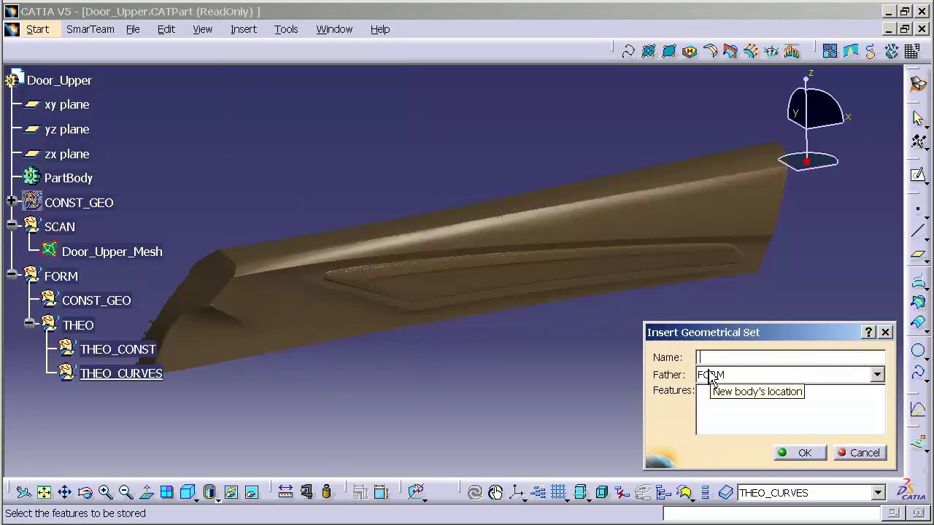
text(TAN)
key(Return)
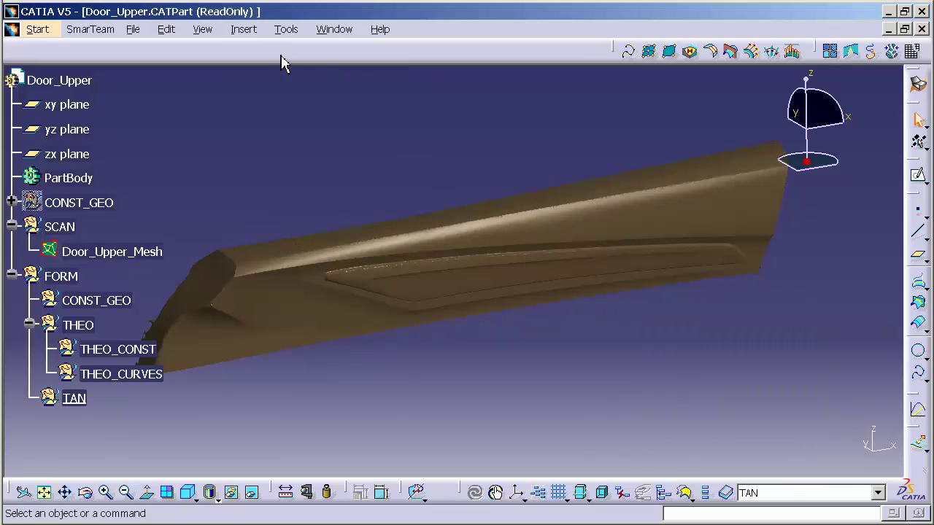
Create a TAN_CONST geometrical set inside TAN.
click(242, 30)
click(289, 83)
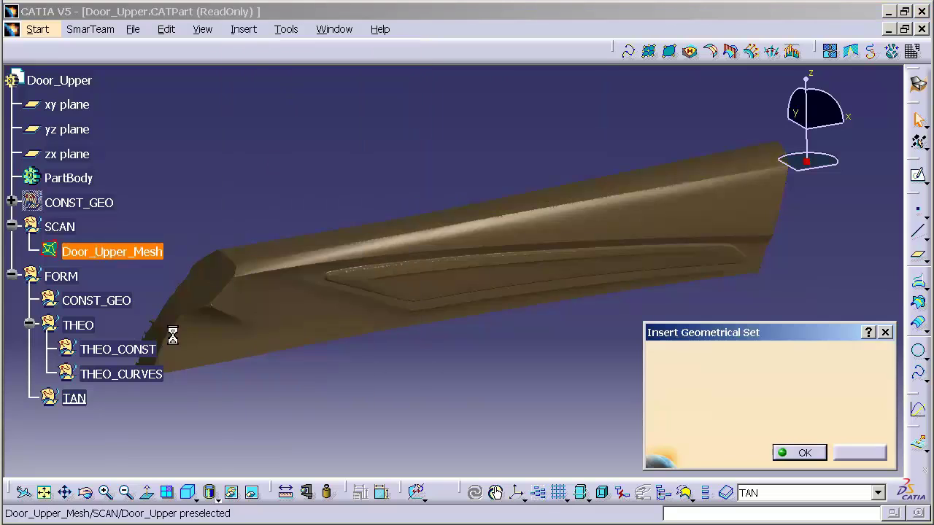
click(74, 398)
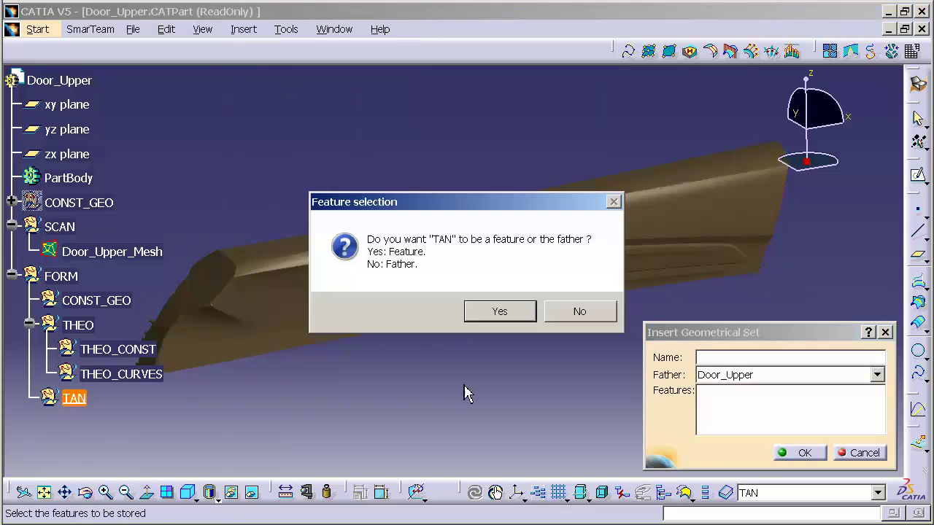
click(566, 315)
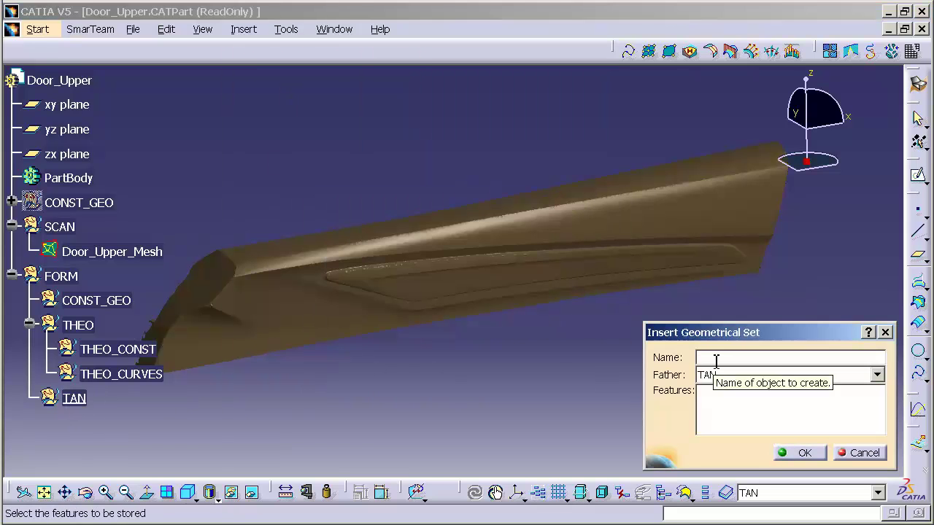
text(TAN_CONST)
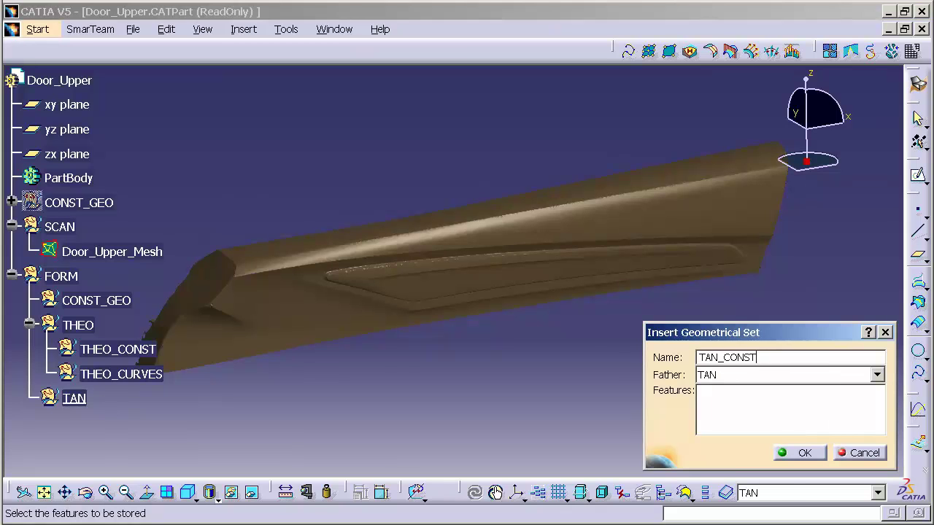
key(Return)
Create a TAN_CURVES geometrical set inside TAN.
click(244, 29)
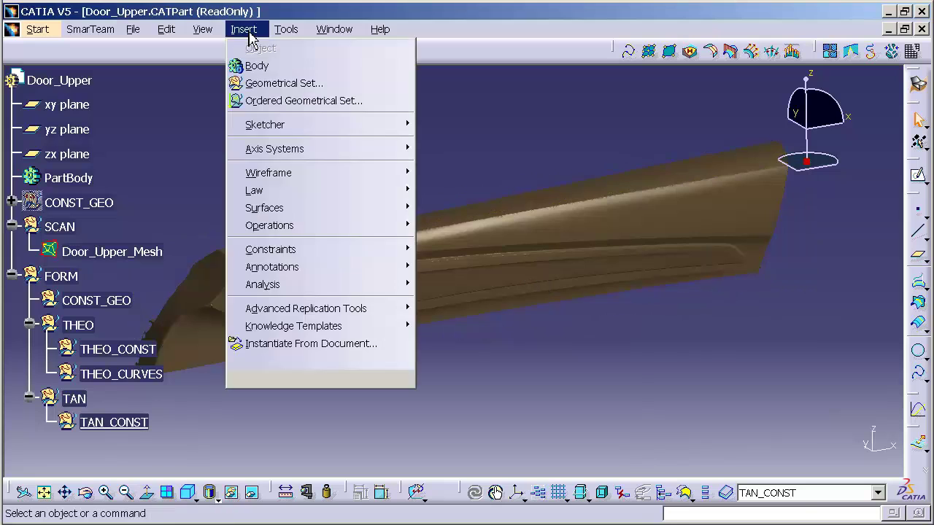
click(270, 84)
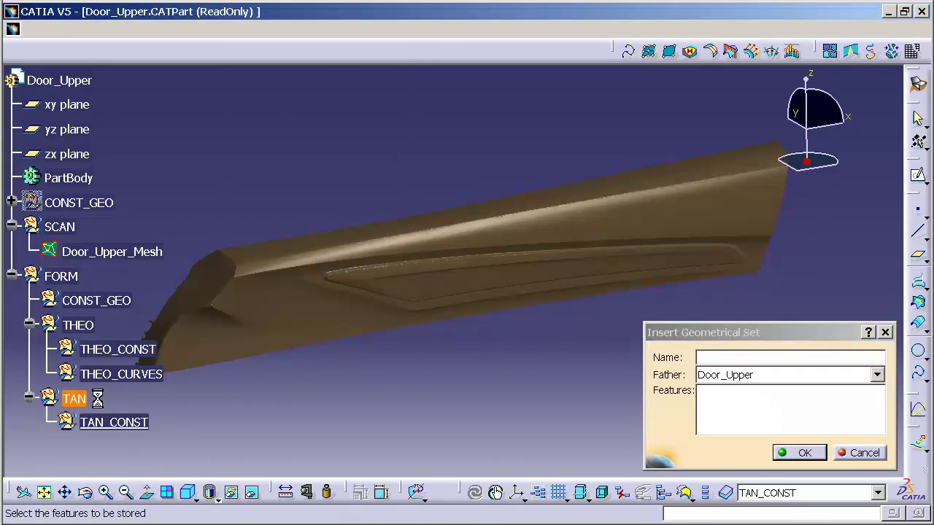
click(73, 401)
click(591, 313)
click(745, 358)
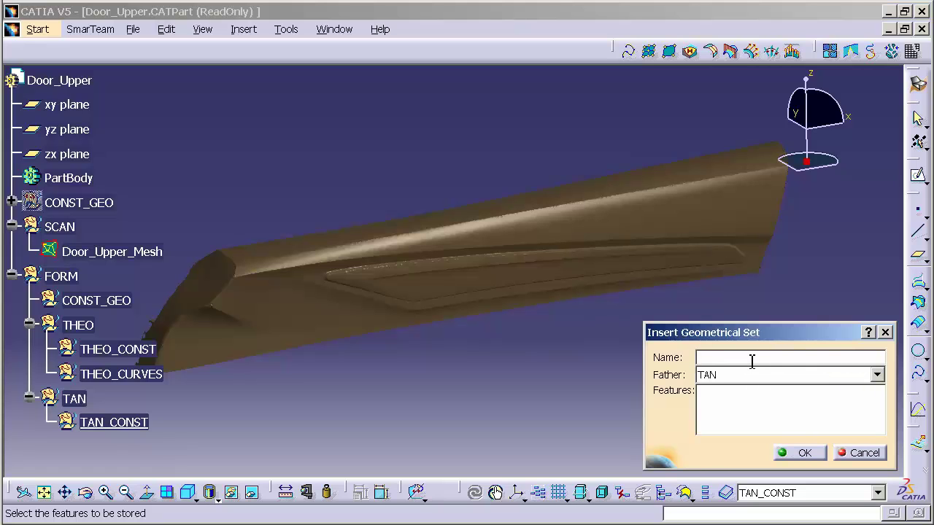
text(TAN_CURVES)
key(Return)
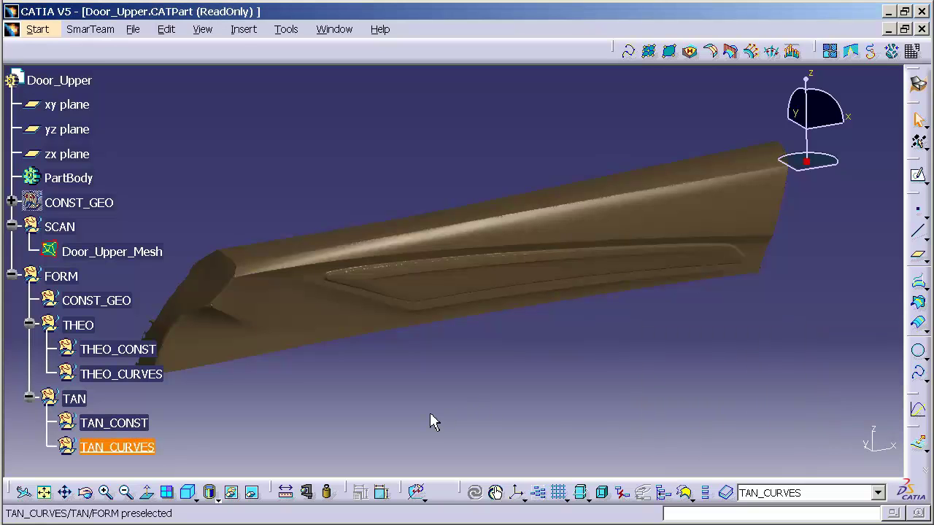
Set TAN_CURVES lines and curves to magenta, linetype 4, 0.7 mm thickness.
right_click(149, 447)
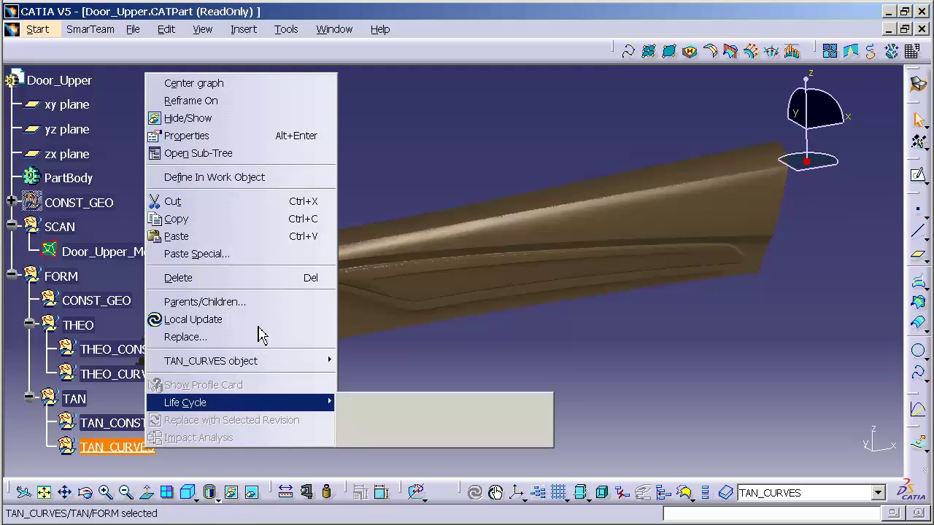
click(240, 137)
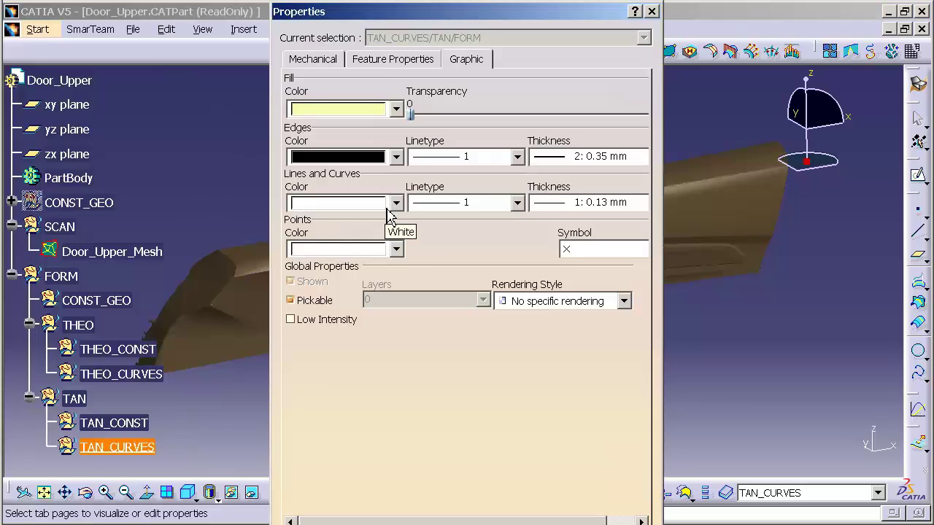
click(394, 203)
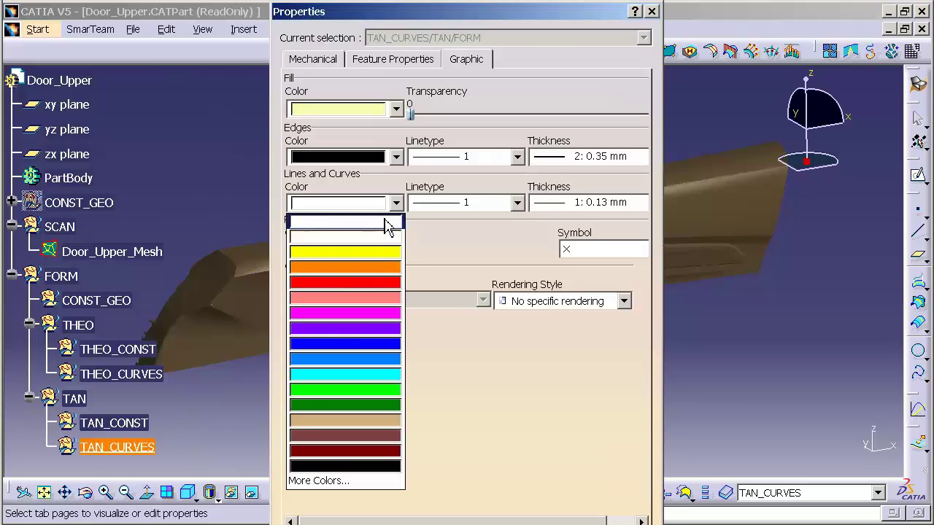
click(367, 314)
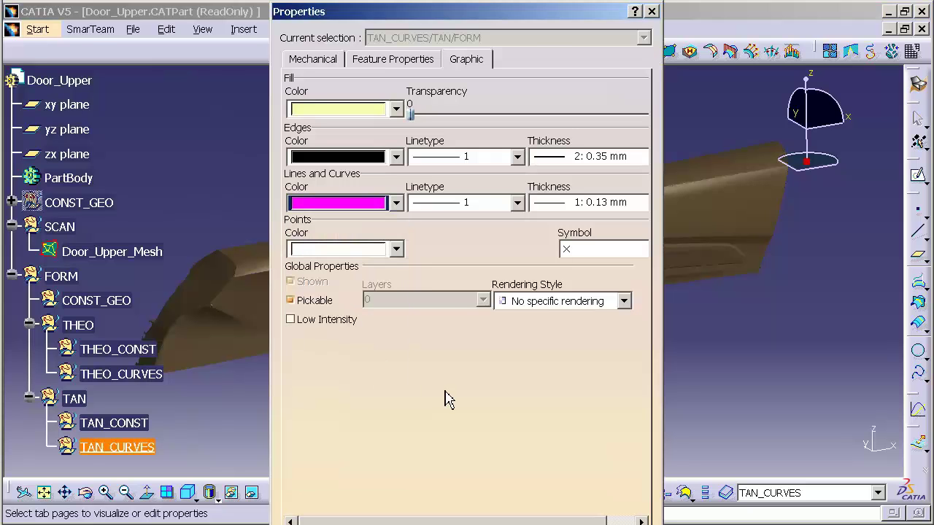
click(516, 202)
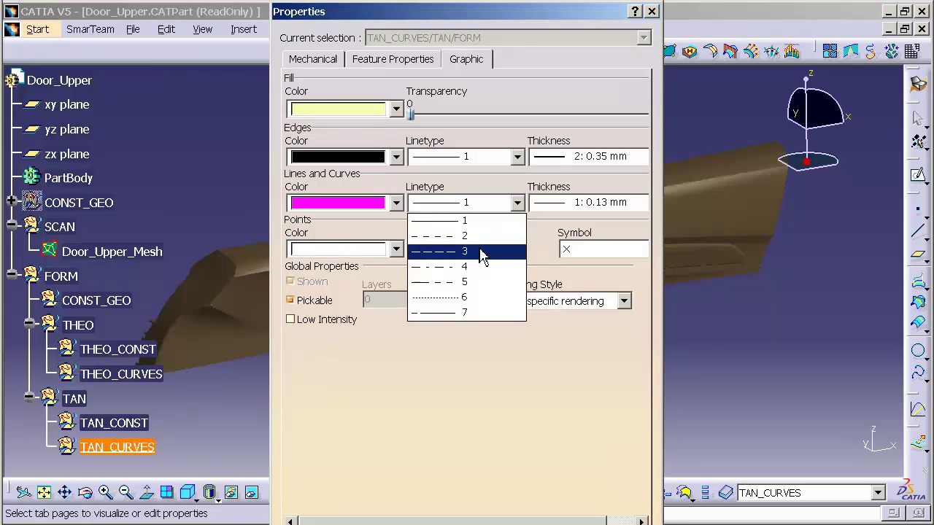
click(466, 268)
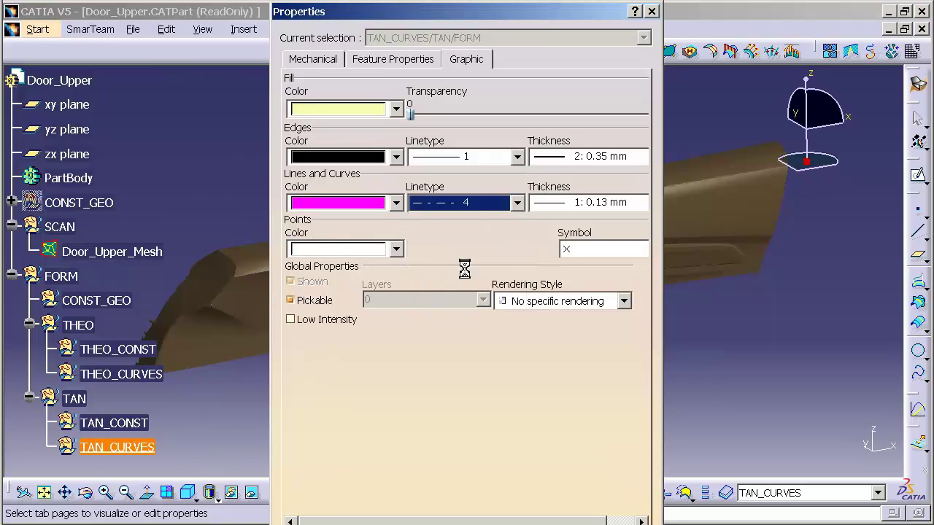
click(617, 202)
click(591, 251)
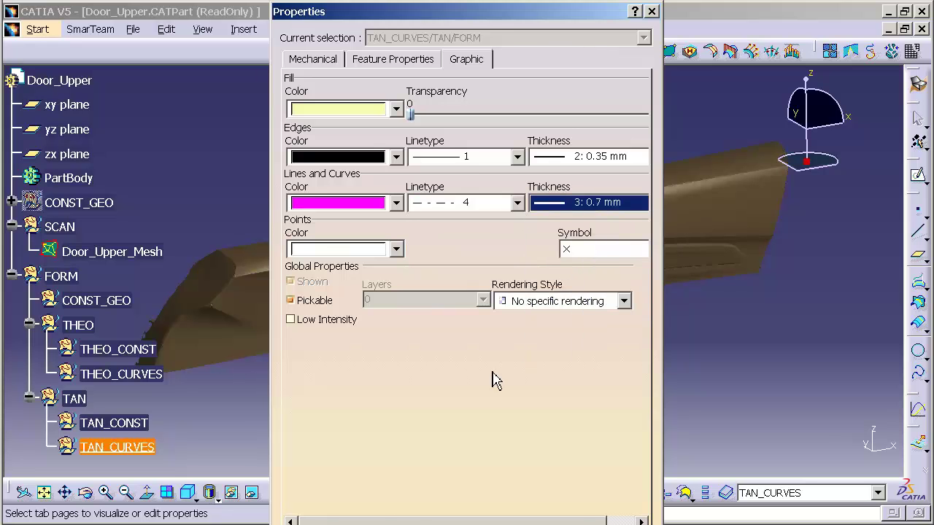
Create a geometrical set named SLABS with FORM as its father.
key(Return)
click(394, 422)
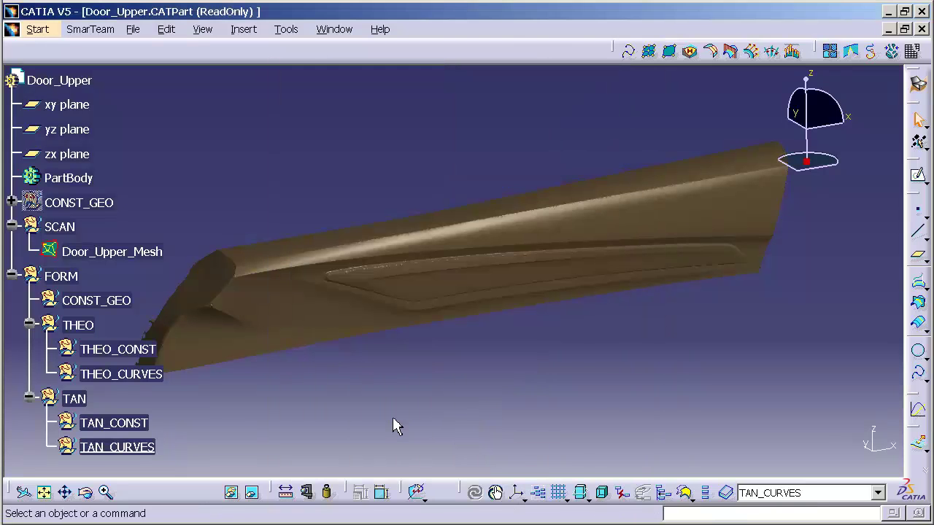
click(245, 34)
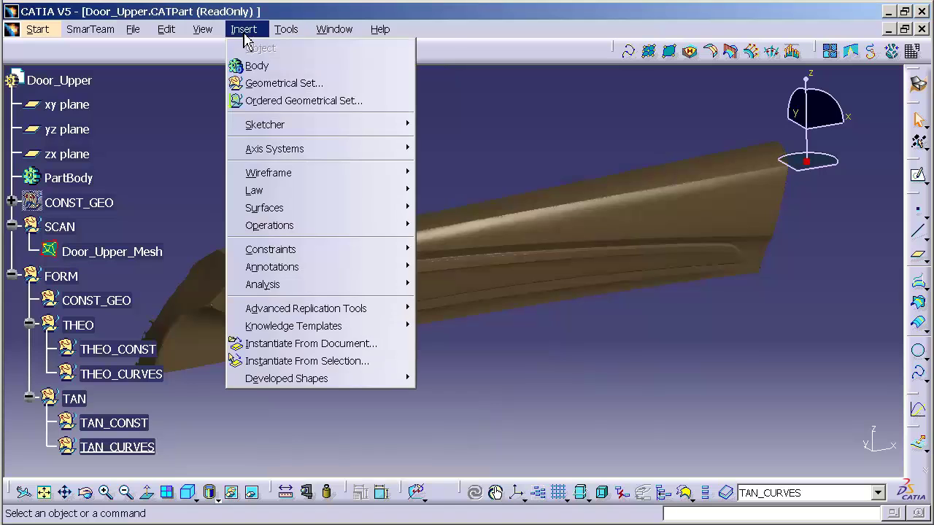
click(270, 82)
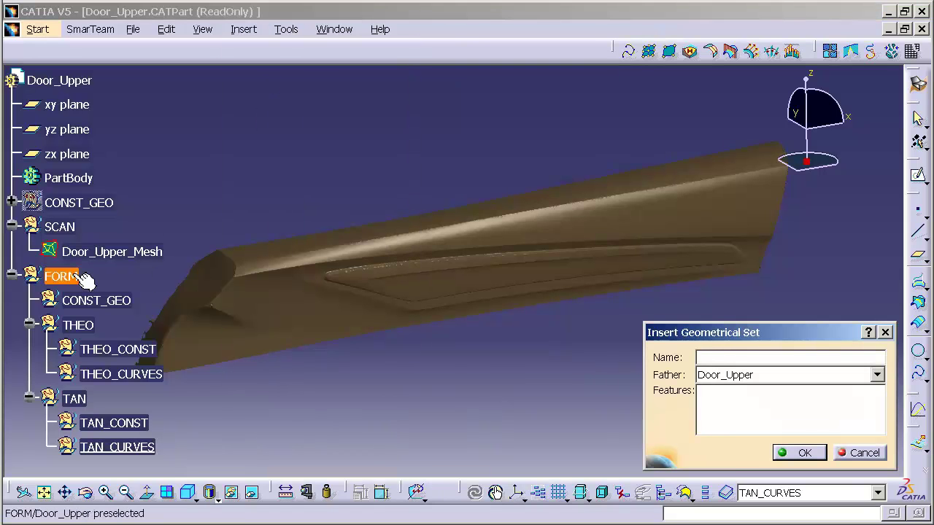
click(76, 278)
click(582, 313)
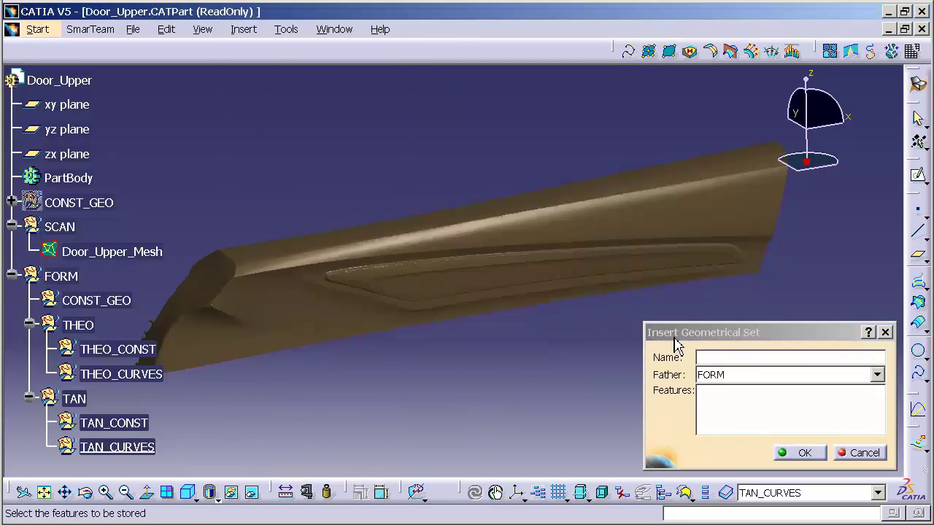
click(711, 358)
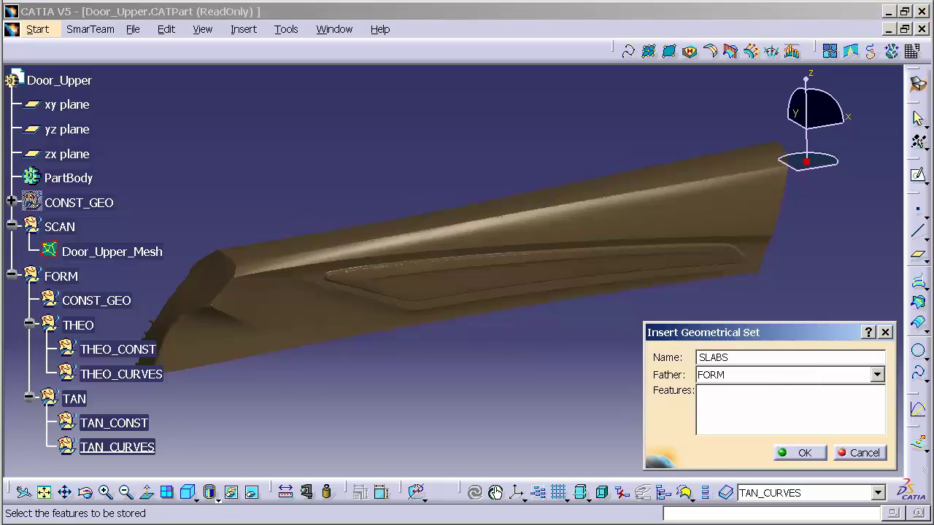
key(Return)
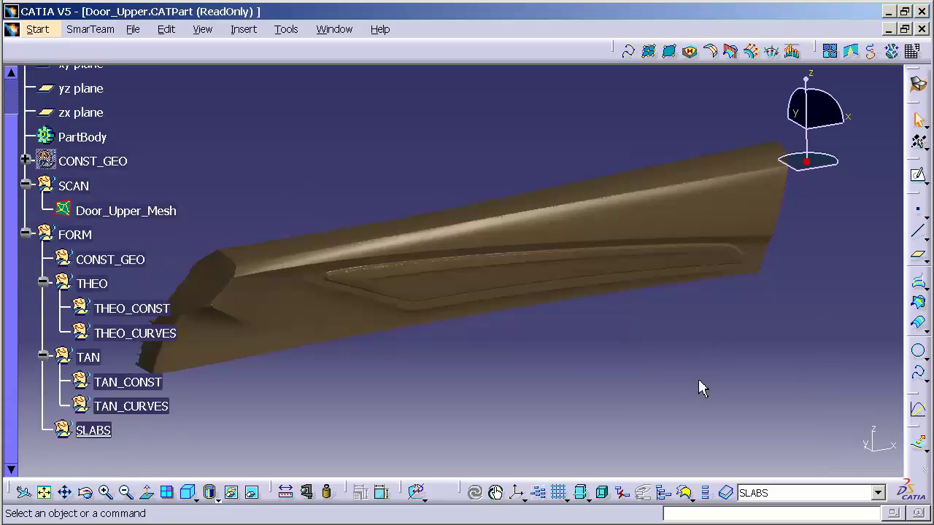
Set the SLABS fill colour to blue.
right_click(102, 394)
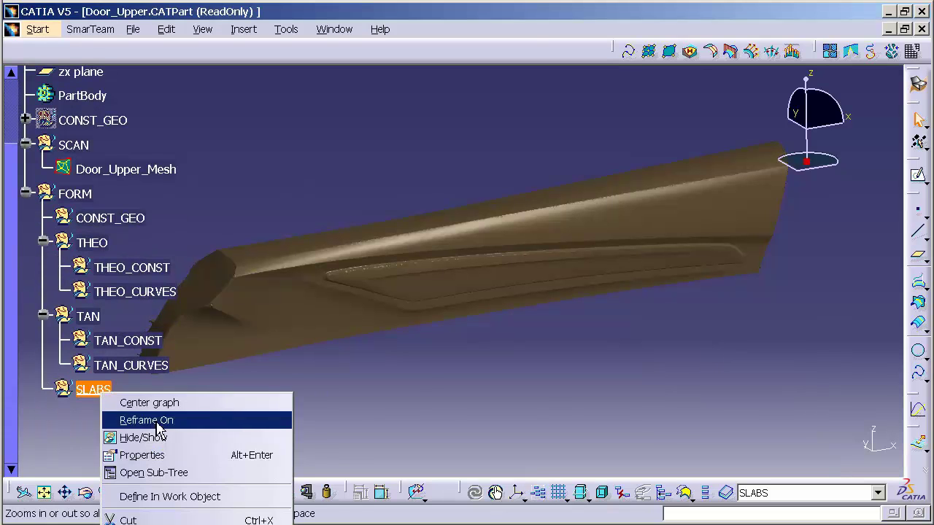
click(169, 451)
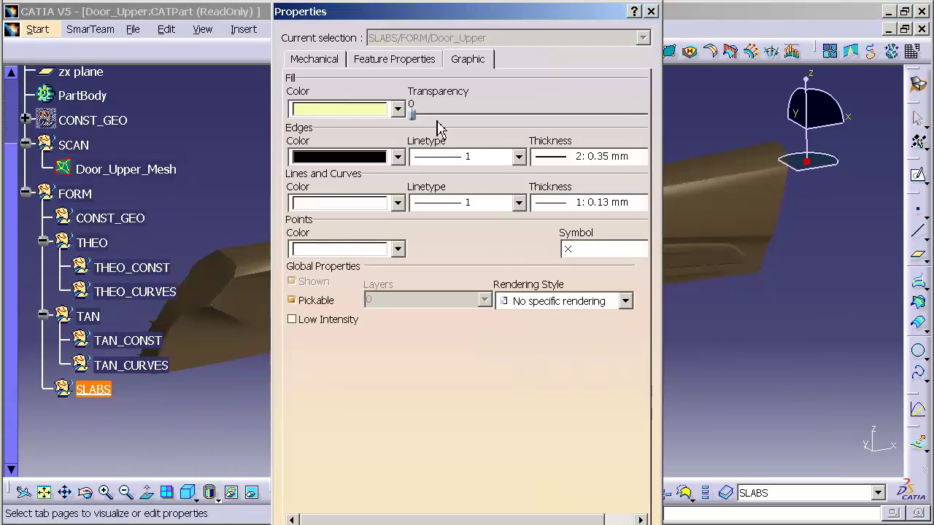
click(397, 111)
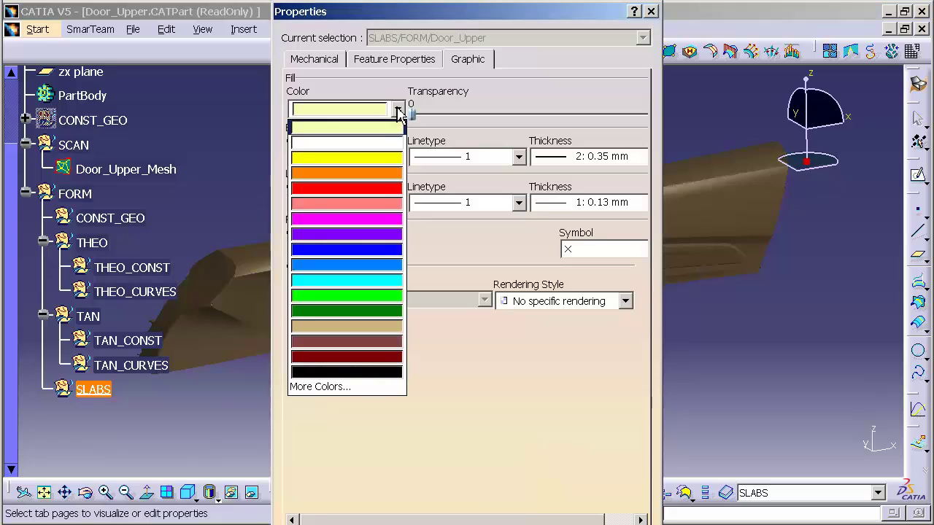
click(387, 269)
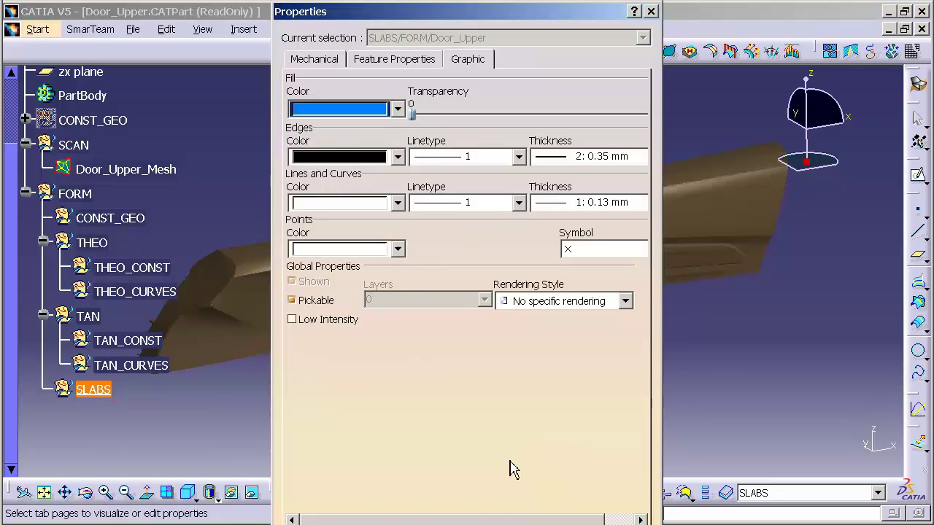
key(Return)
Create a geometrical set named SPLITS with FORM as its father.
click(248, 30)
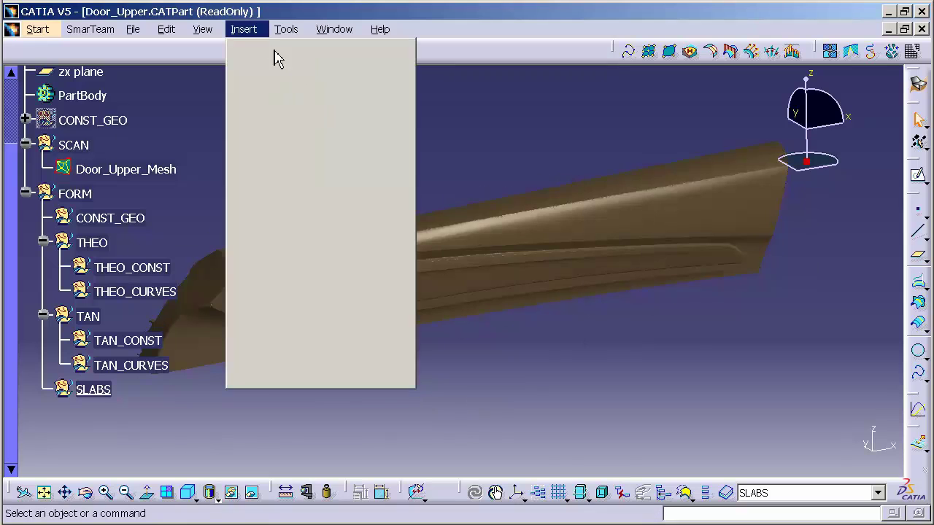
click(271, 85)
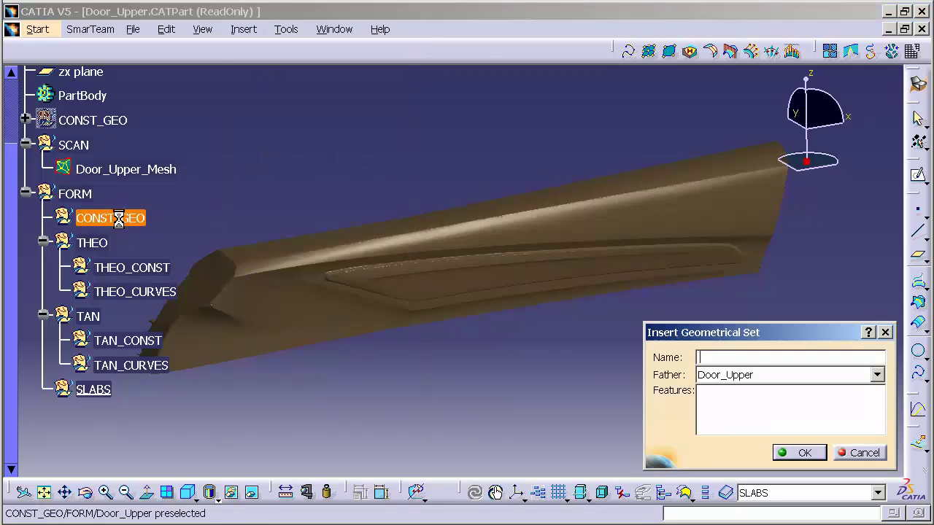
click(94, 201)
click(599, 317)
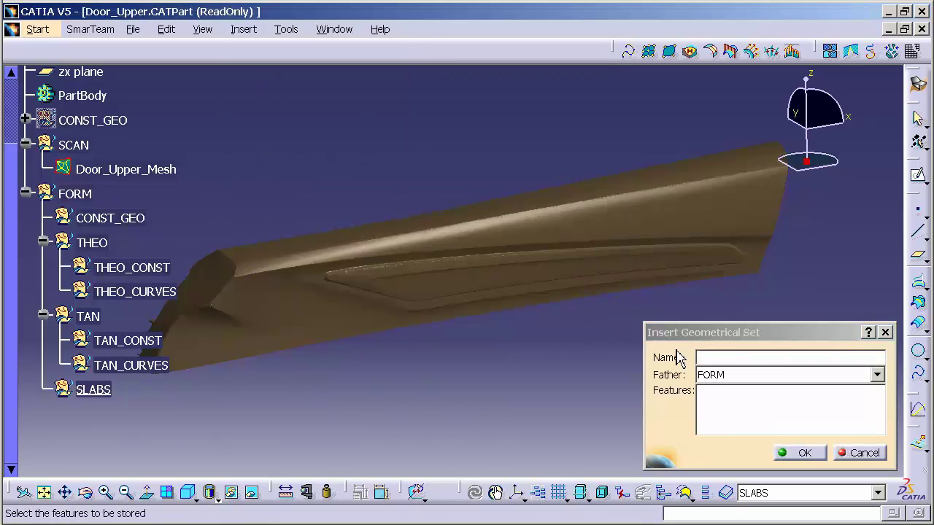
click(702, 357)
text(SP)
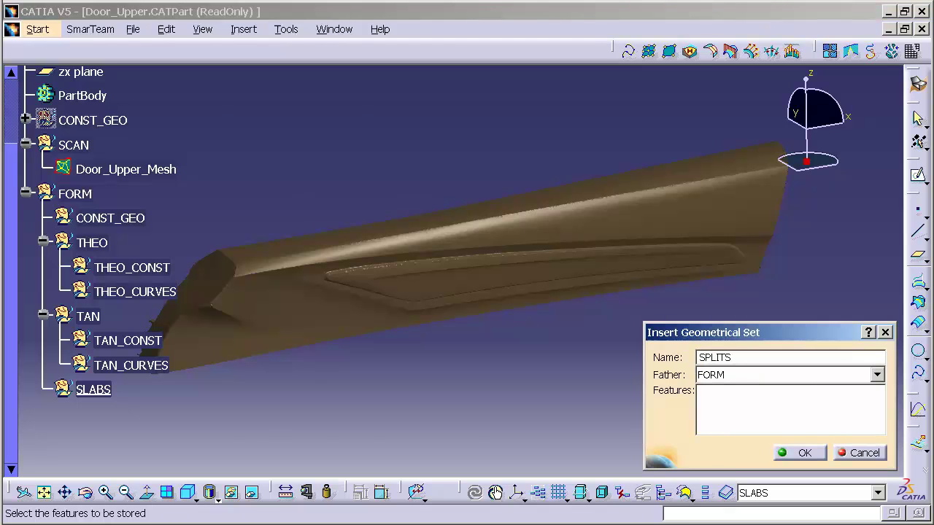
text(LITS)
click(805, 453)
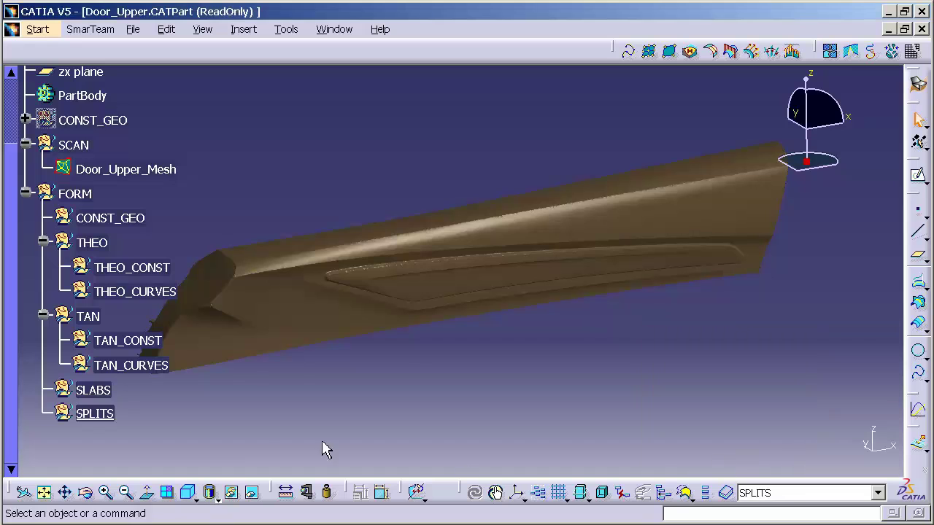
Set the SPLITS fill colour to salmon pink.
right_click(121, 416)
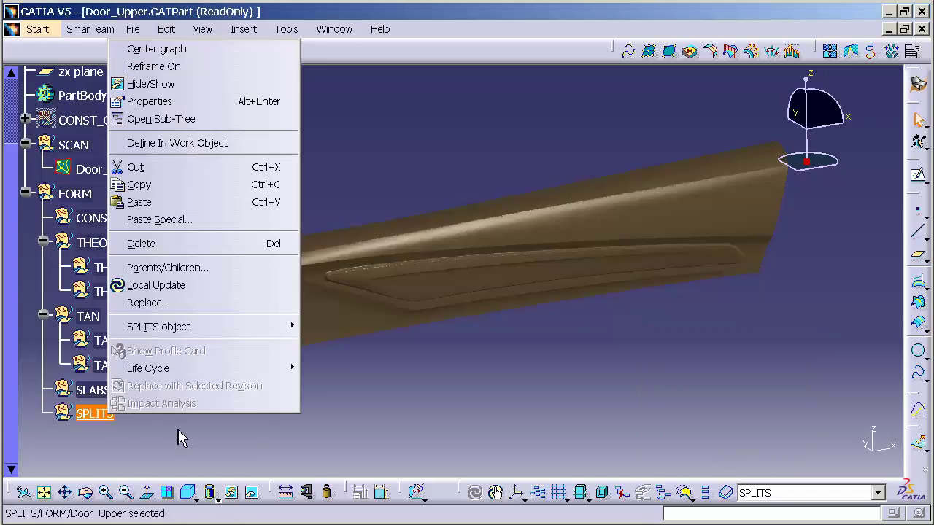
click(211, 108)
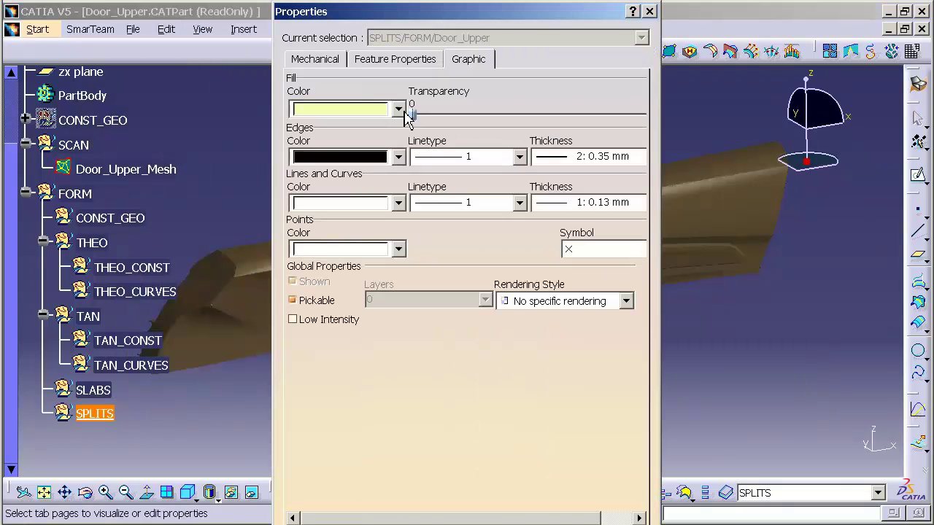
click(398, 109)
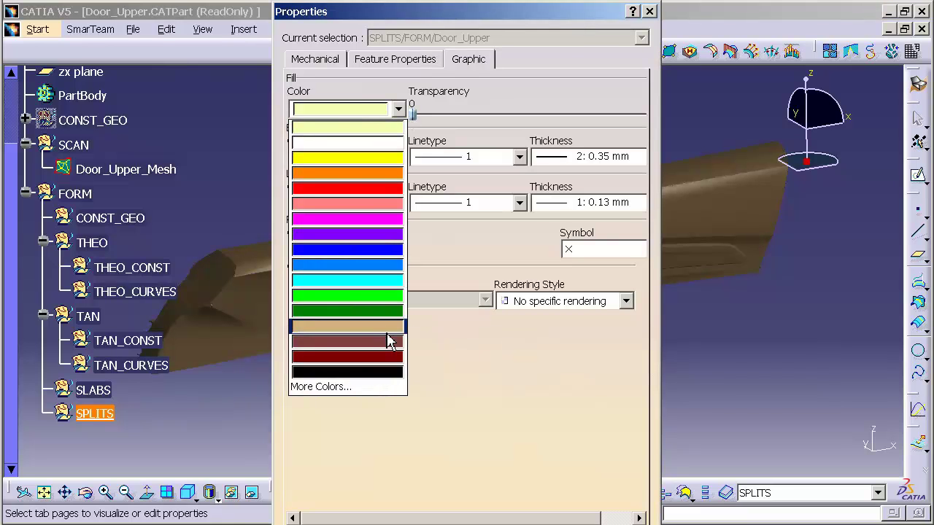
click(386, 204)
key(Return)
click(360, 393)
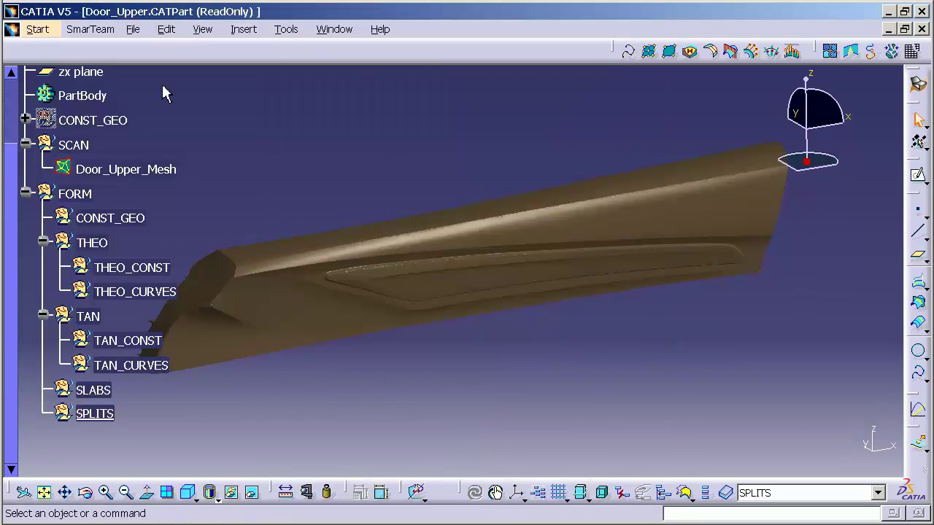
Create a geometrical set named FINAL with FORM as its father.
click(242, 34)
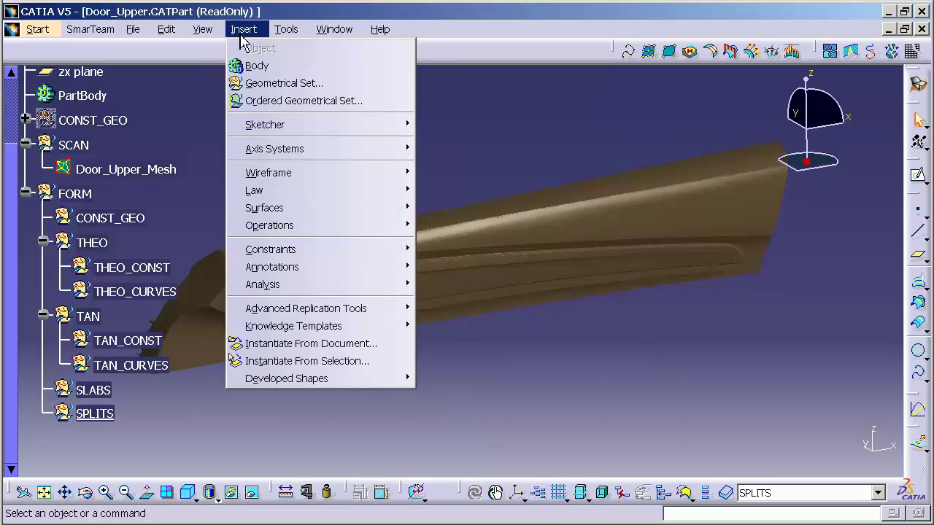
click(264, 85)
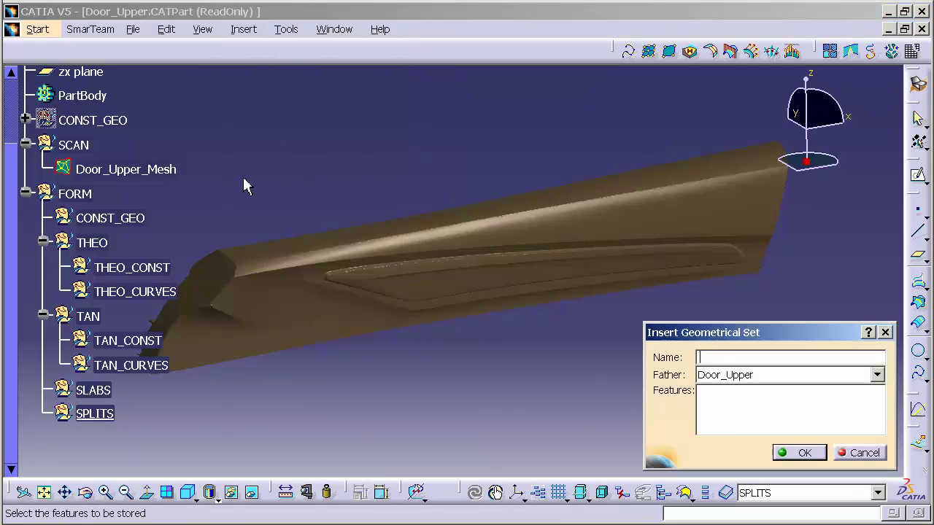
click(75, 194)
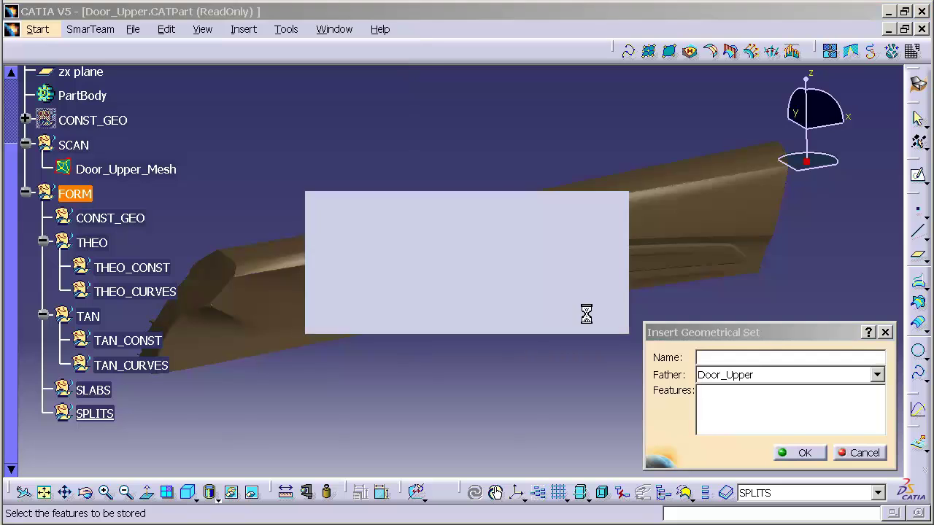
click(584, 313)
click(737, 362)
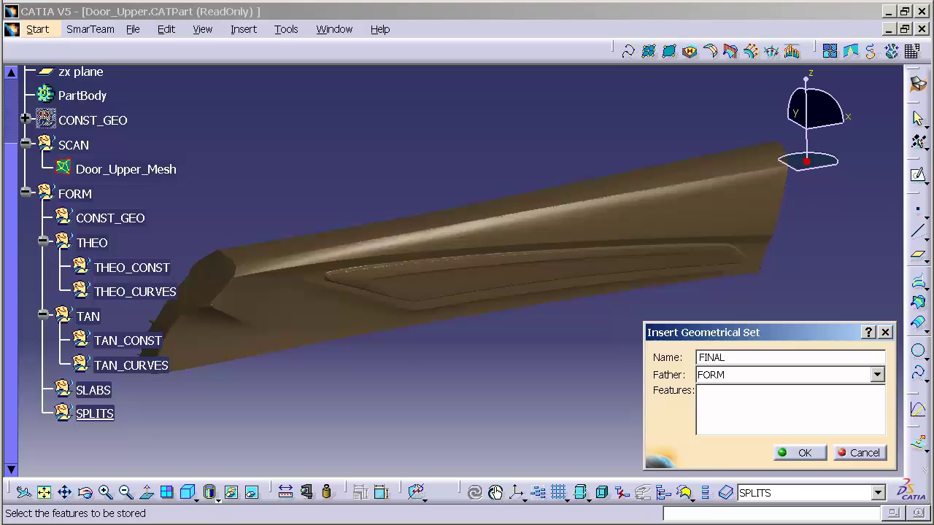
key(Return)
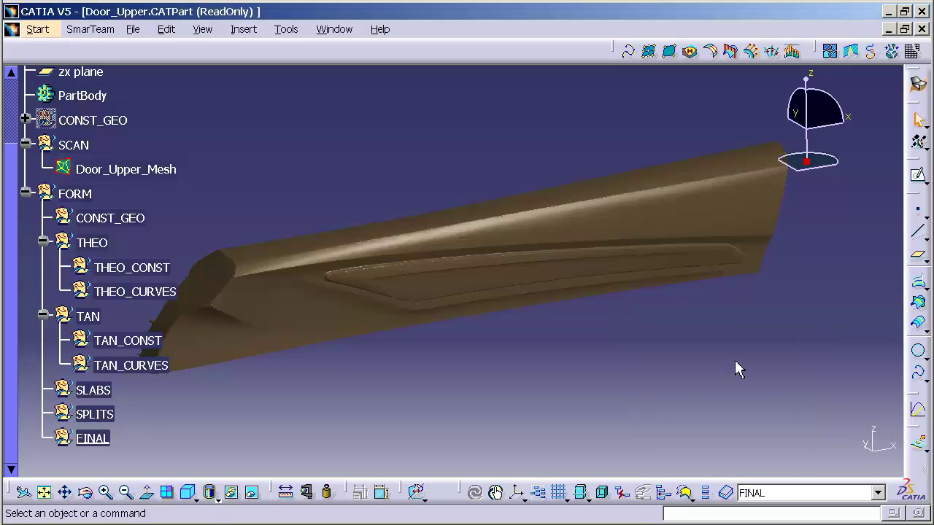
Rename the FINAL set to JOINS in its properties.
right_click(102, 441)
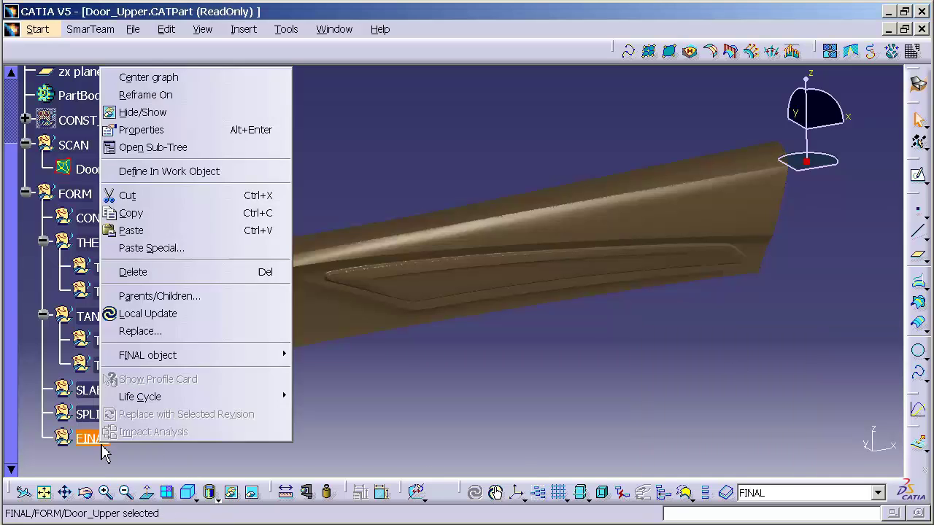
click(141, 129)
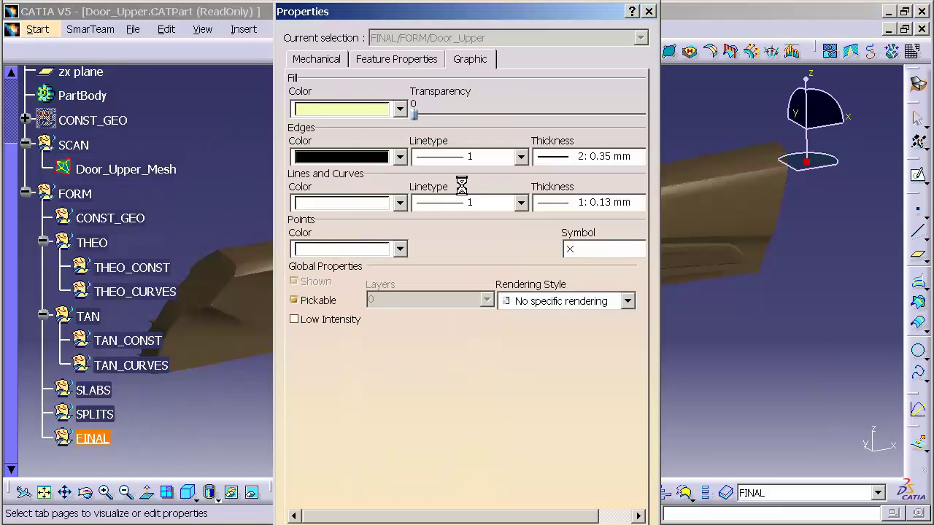
click(424, 63)
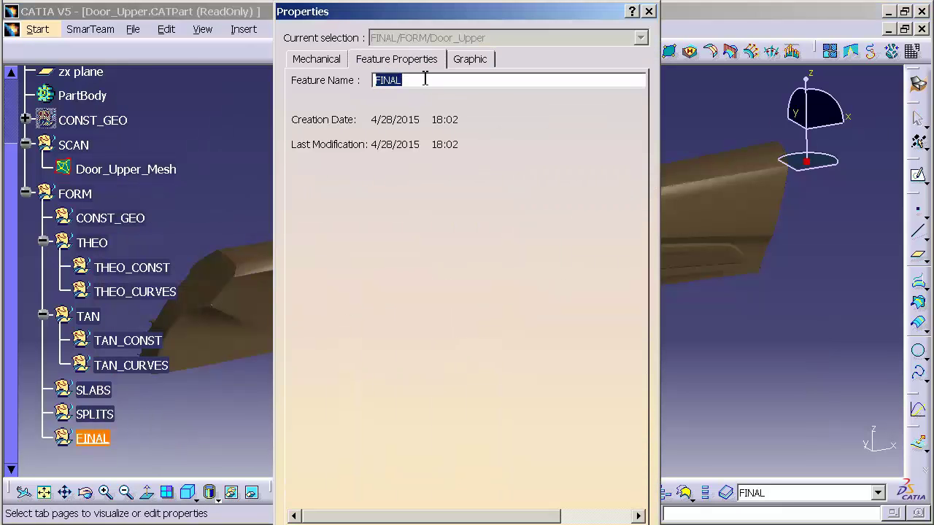
text(JOINS)
Confirm the JOINS name, then insert a new geometrical set named FINAL with FORM as its father.
key(Return)
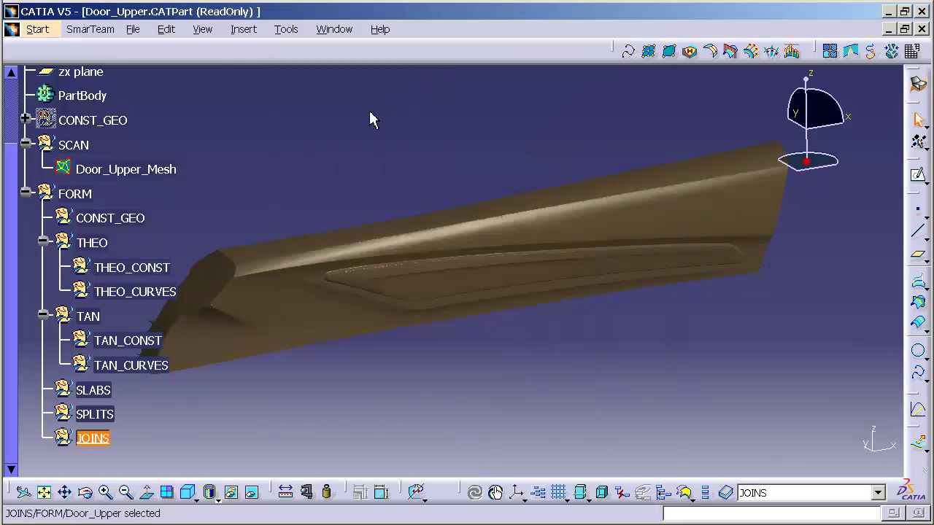
click(244, 29)
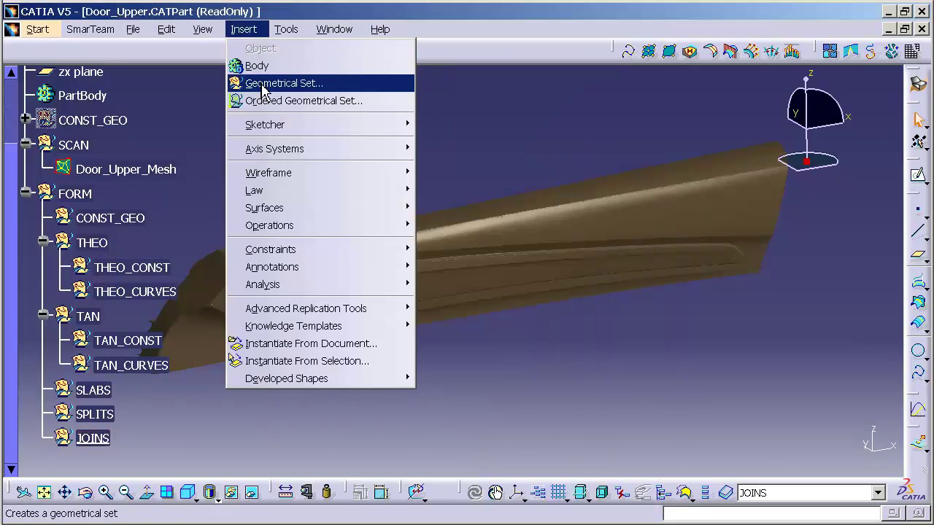
click(237, 82)
click(95, 197)
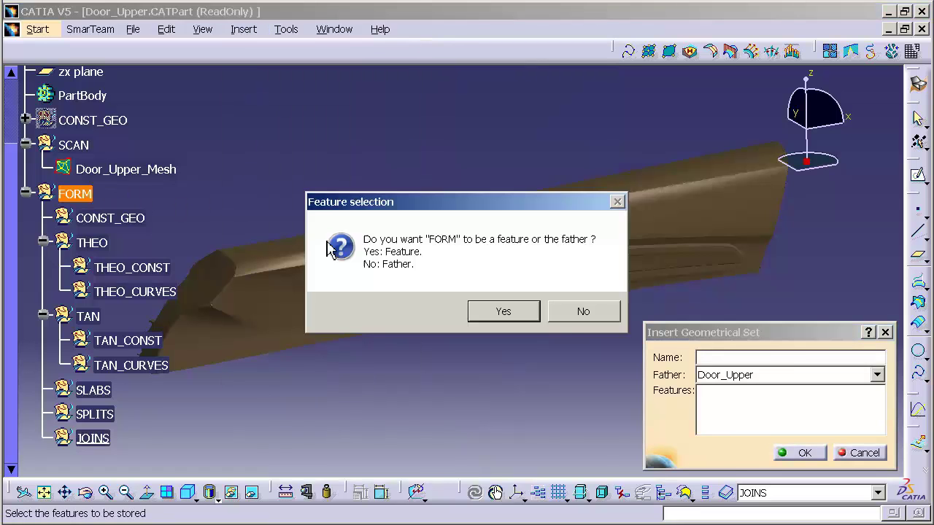
click(575, 315)
click(700, 357)
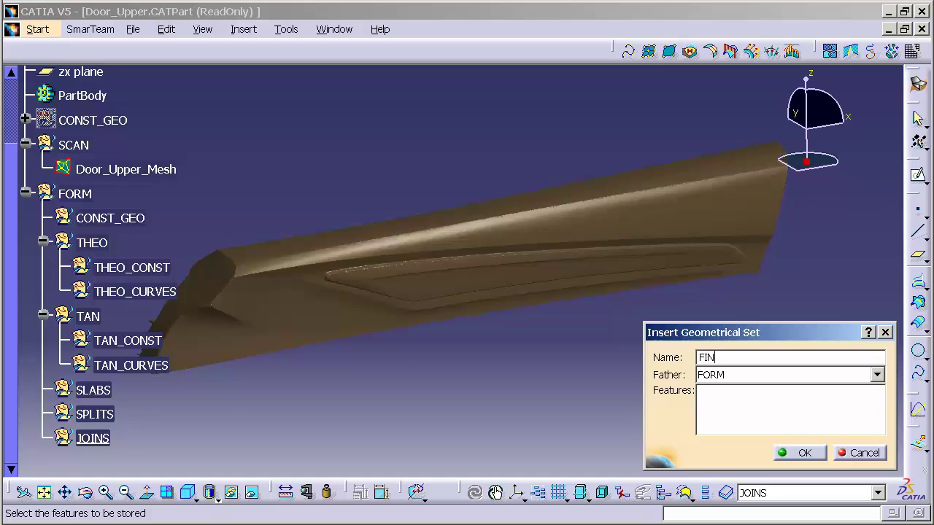
key(Return)
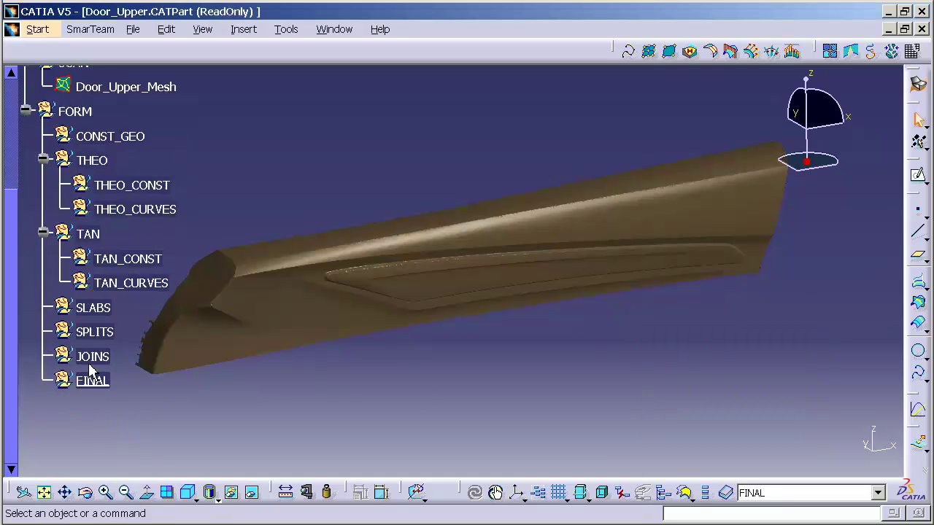
Set the JOINS geometrical set's fill colour to tan in its Graphic properties.
click(92, 356)
right_click(92, 356)
click(135, 419)
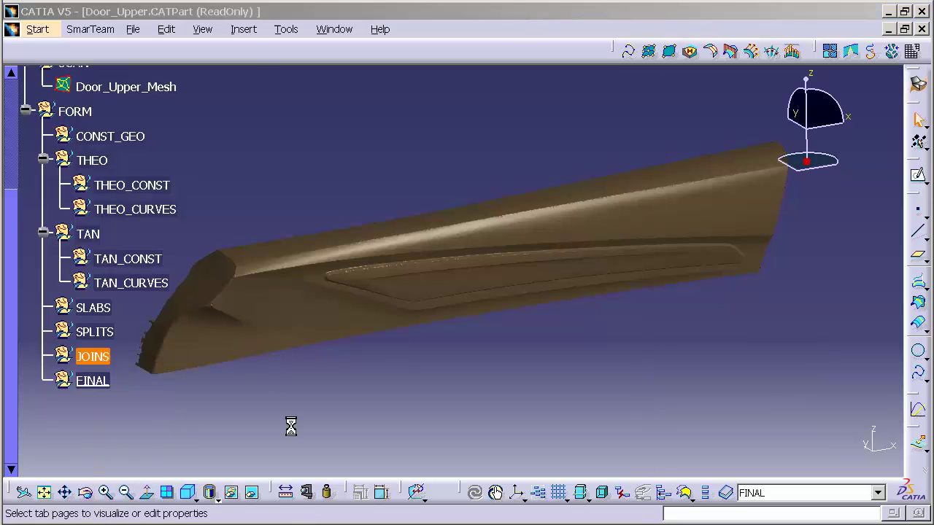
click(471, 60)
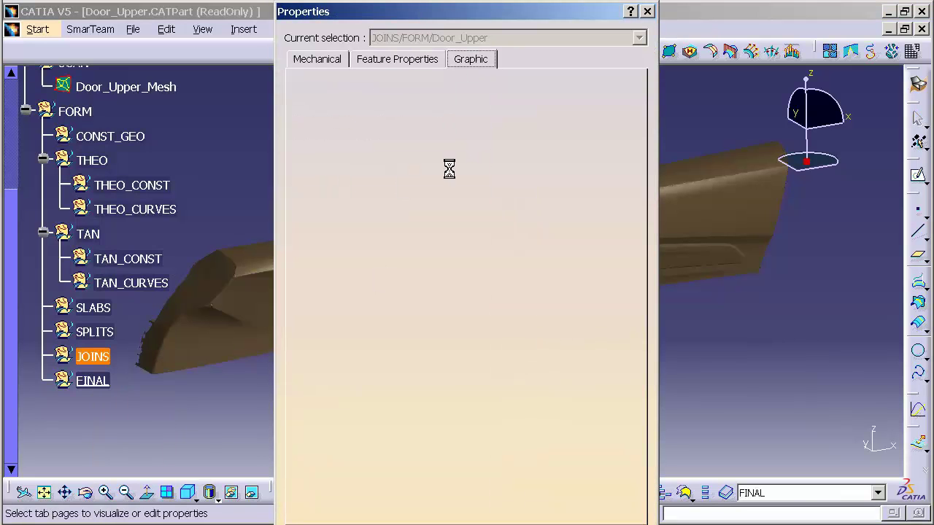
click(400, 111)
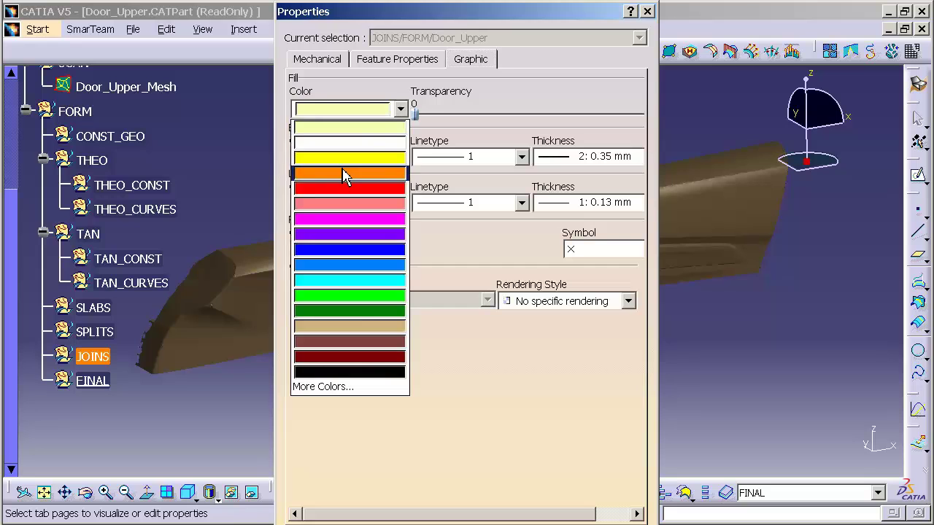
click(387, 327)
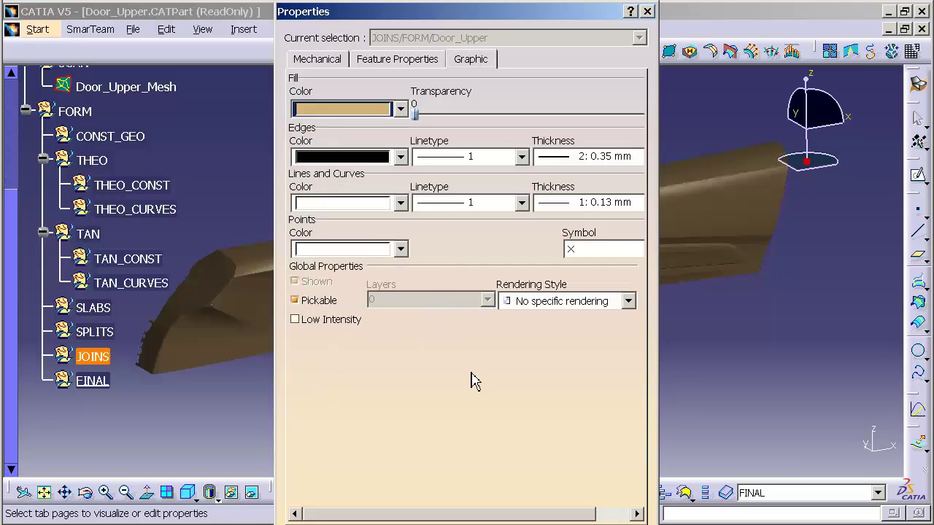
key(Return)
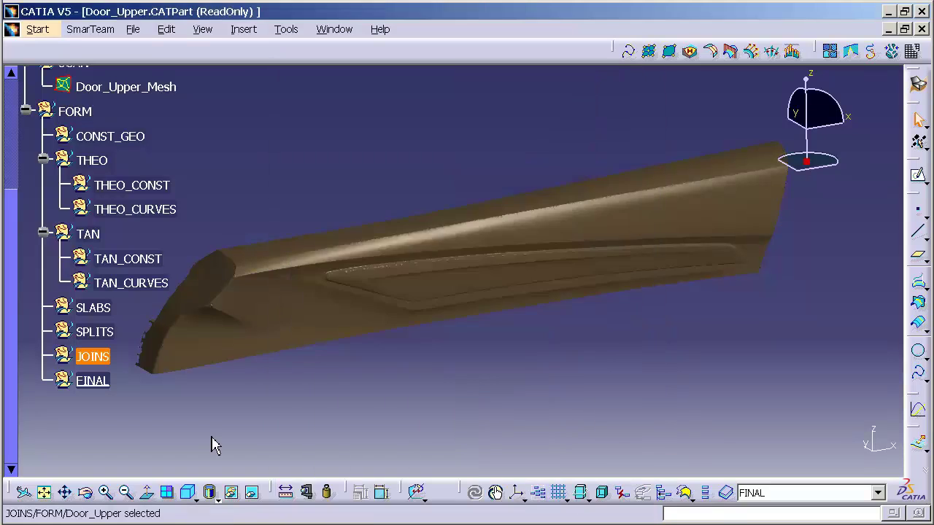
Give FINAL a dark navy fill colour chosen from the More Colors palette, then clear the selection.
right_click(93, 381)
click(235, 445)
click(401, 109)
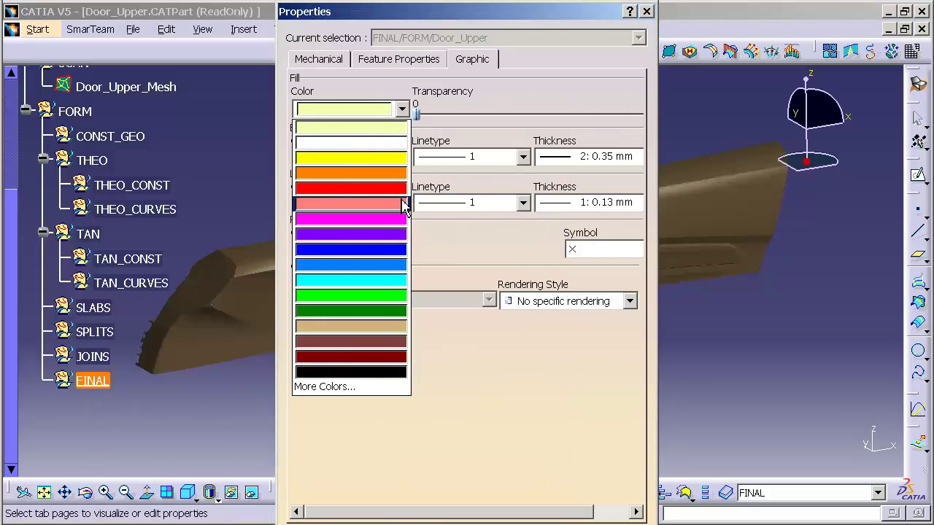
click(346, 387)
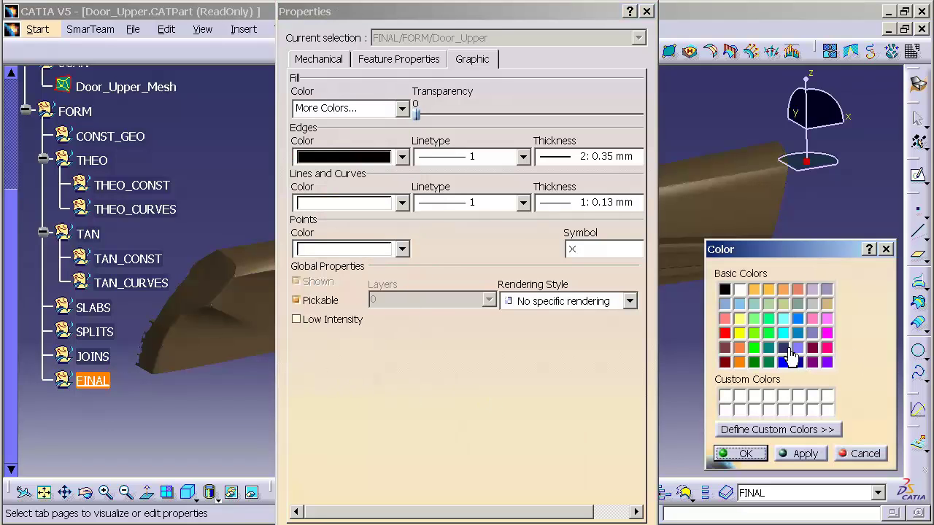
click(788, 349)
click(819, 455)
click(739, 454)
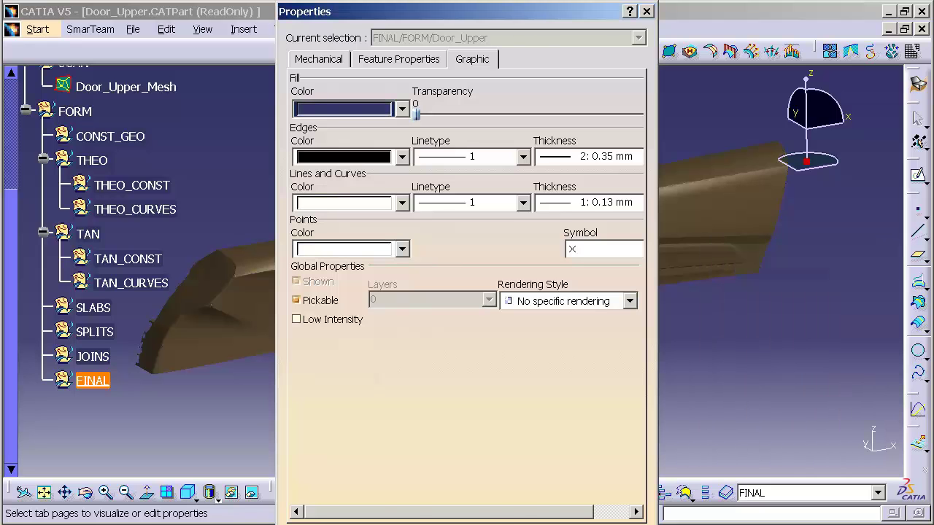
key(Return)
click(439, 340)
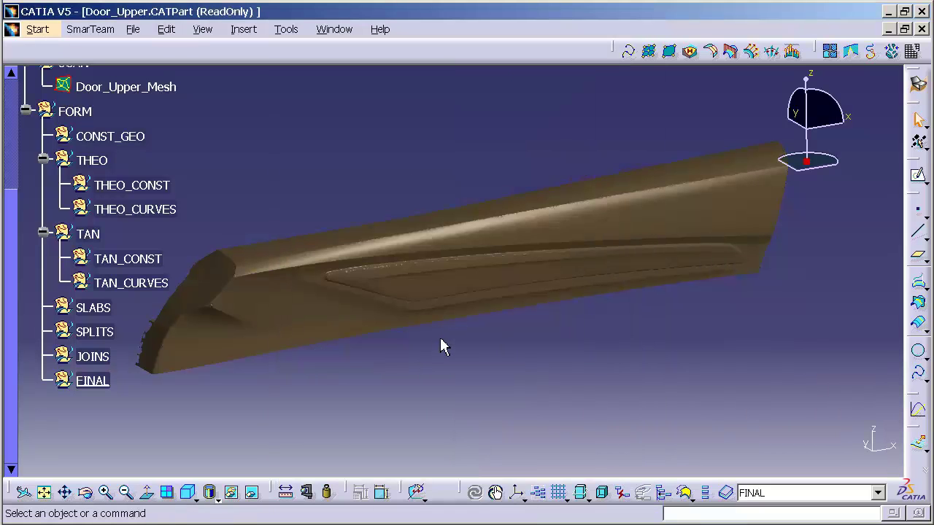